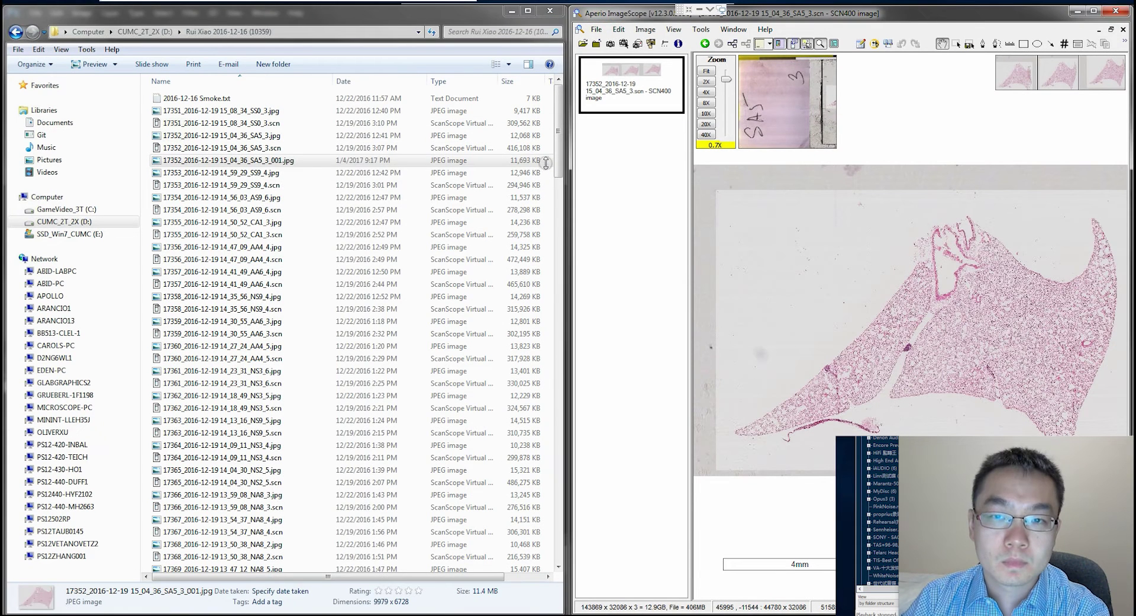
click(547, 161)
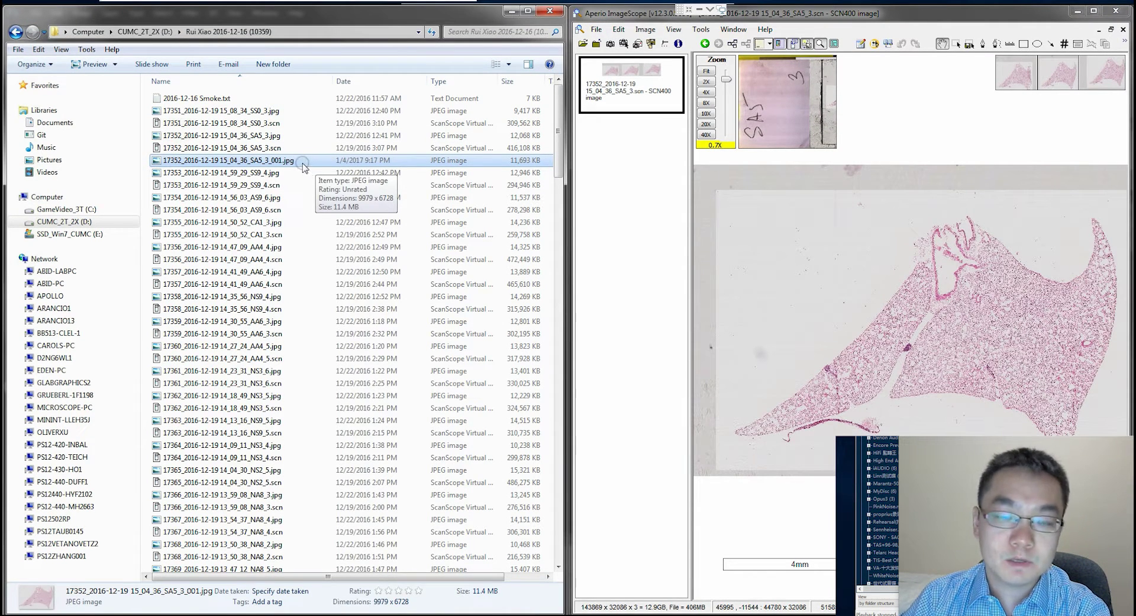
right_click(286, 166)
mouse_move(397, 297)
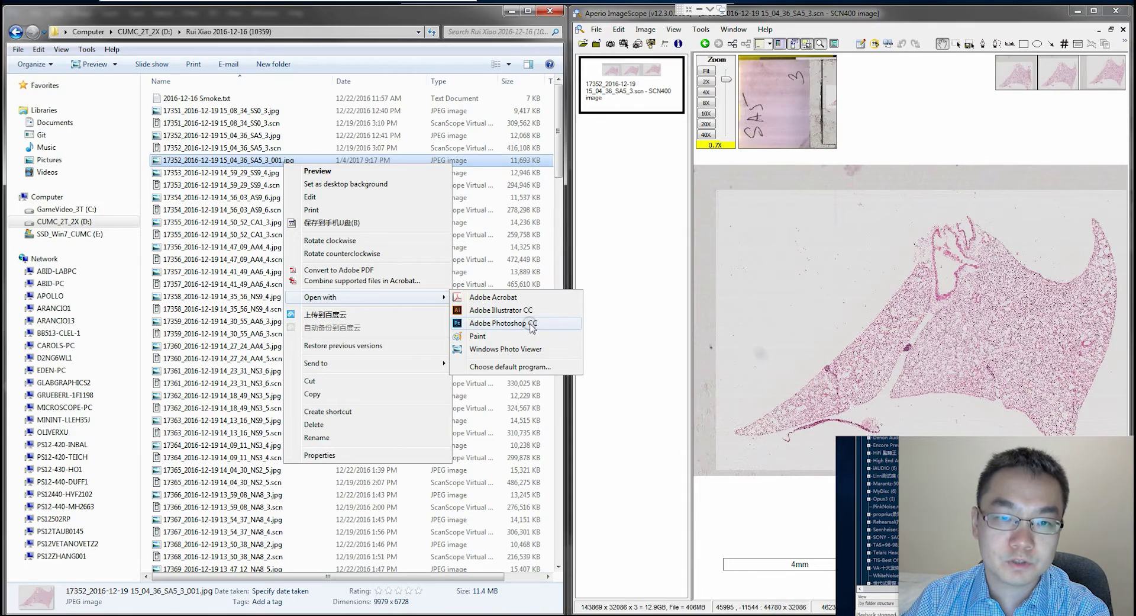
click(531, 325)
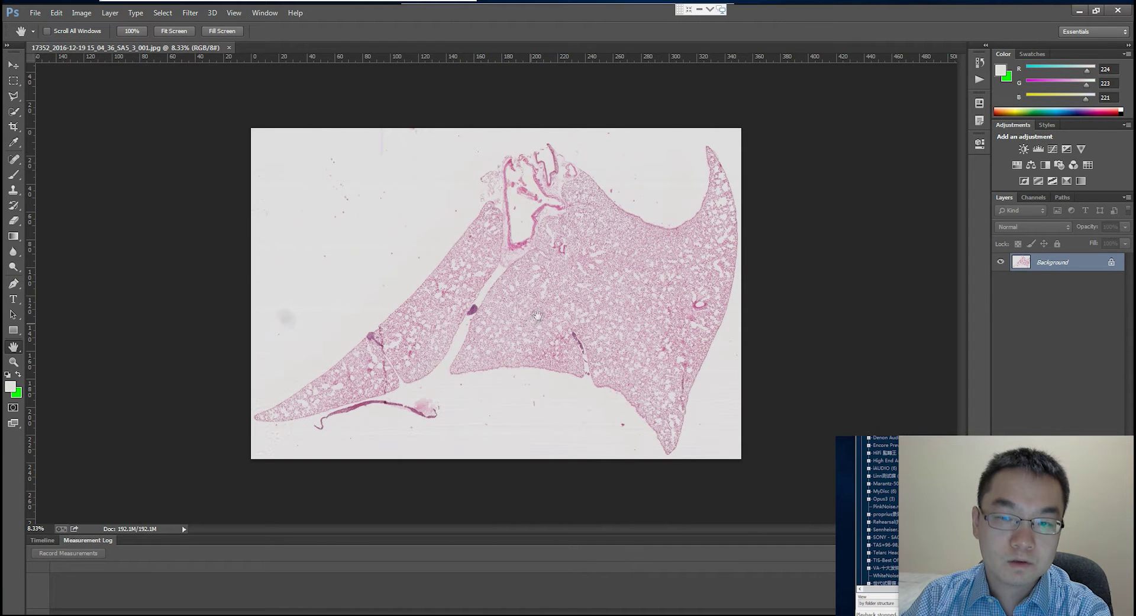
- Paint over the debris specks in the upper-left background with a size 1100 brush in the light grey background color (221, 219, 220)
ctrl+click(600, 266)
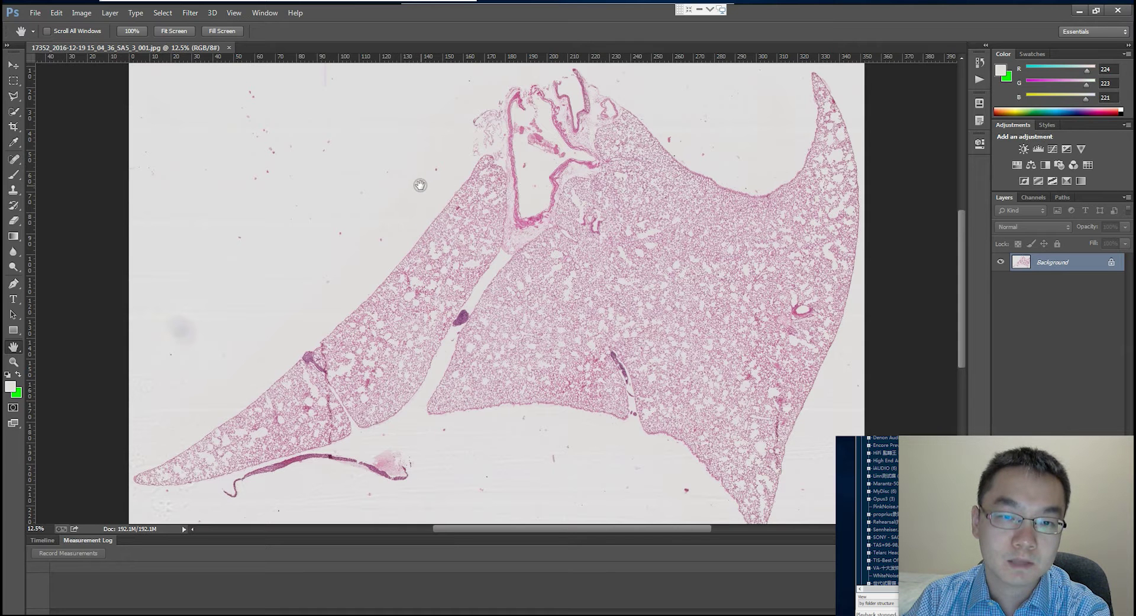
drag(414, 179, 462, 255)
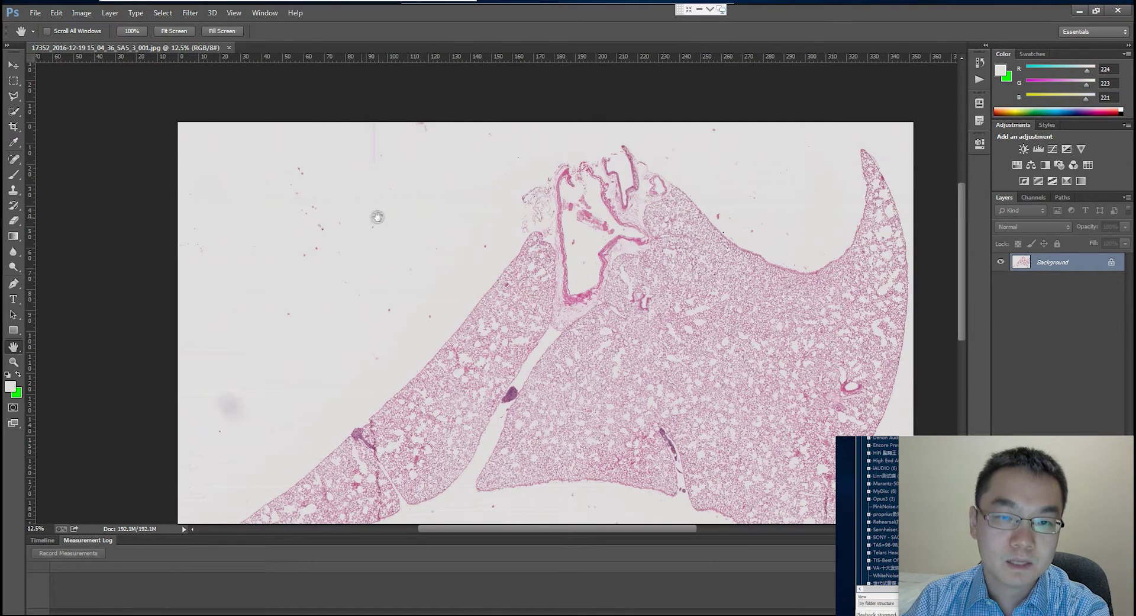
key(b)
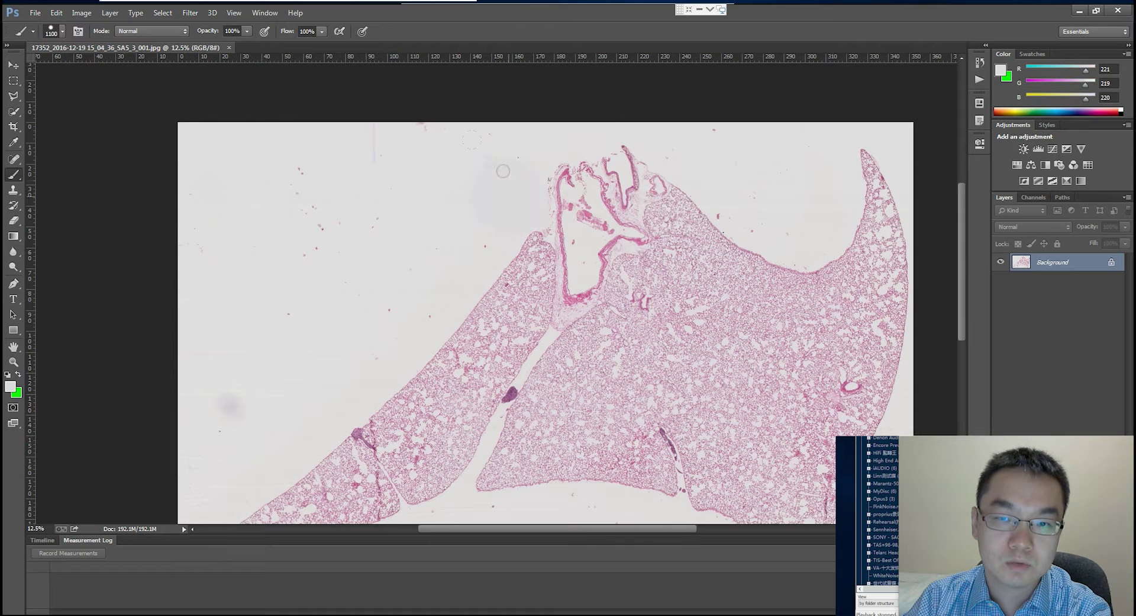
drag(200, 157, 257, 150)
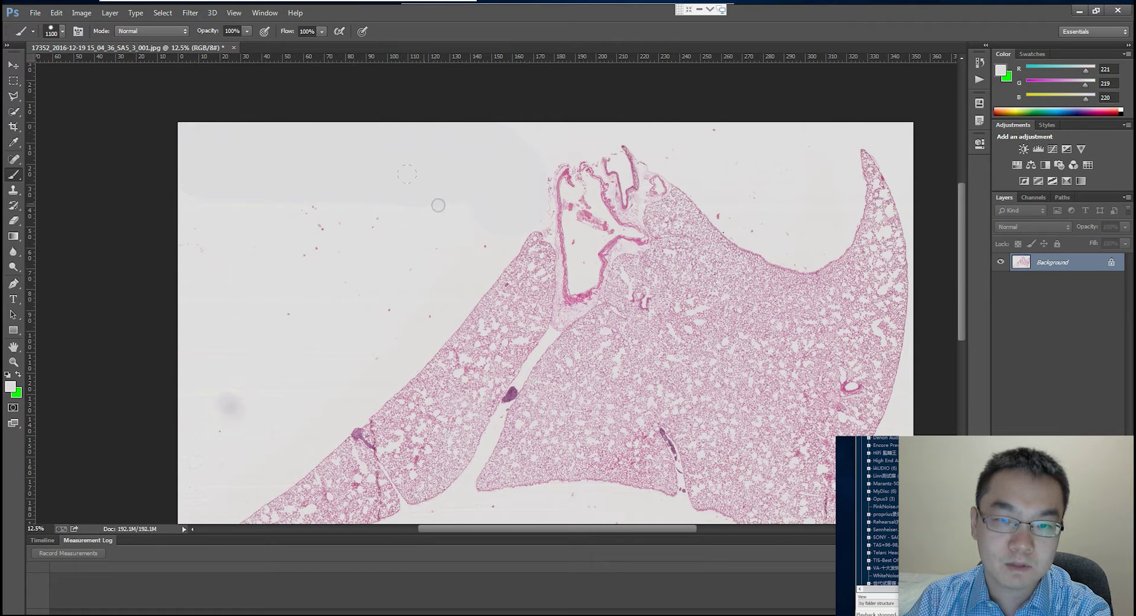
drag(272, 228, 456, 245)
mouse_move(413, 284)
mouse_down()
mouse_move(388, 310)
mouse_move(197, 339)
mouse_move(260, 369)
mouse_move(178, 432)
mouse_up()
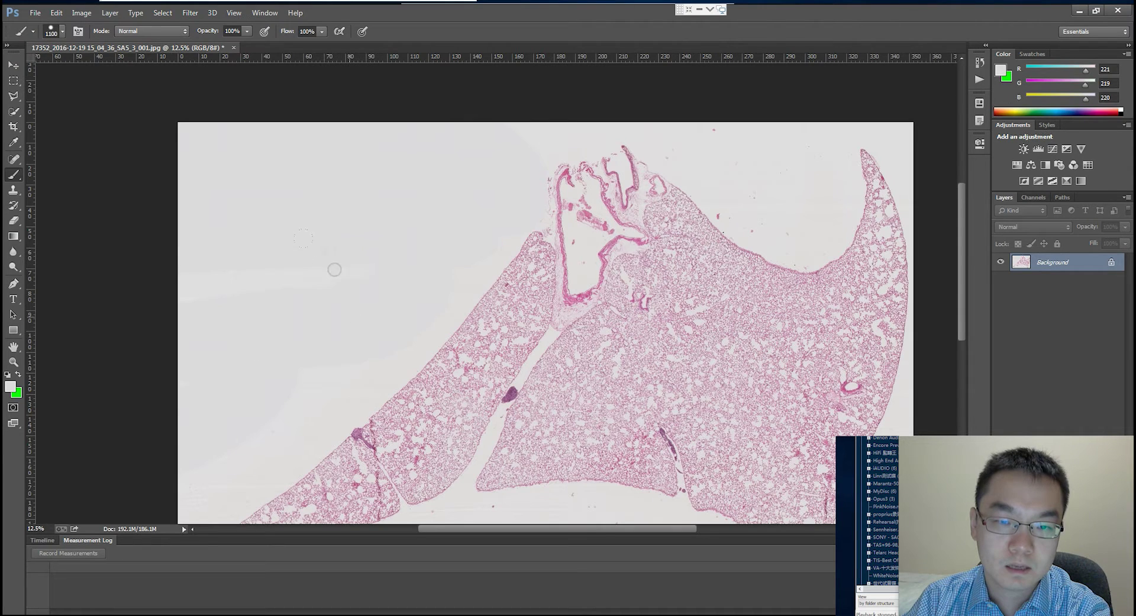
- Paint out the detached tissue strand and the specks in the background below the lung section
drag(337, 291, 340, 97)
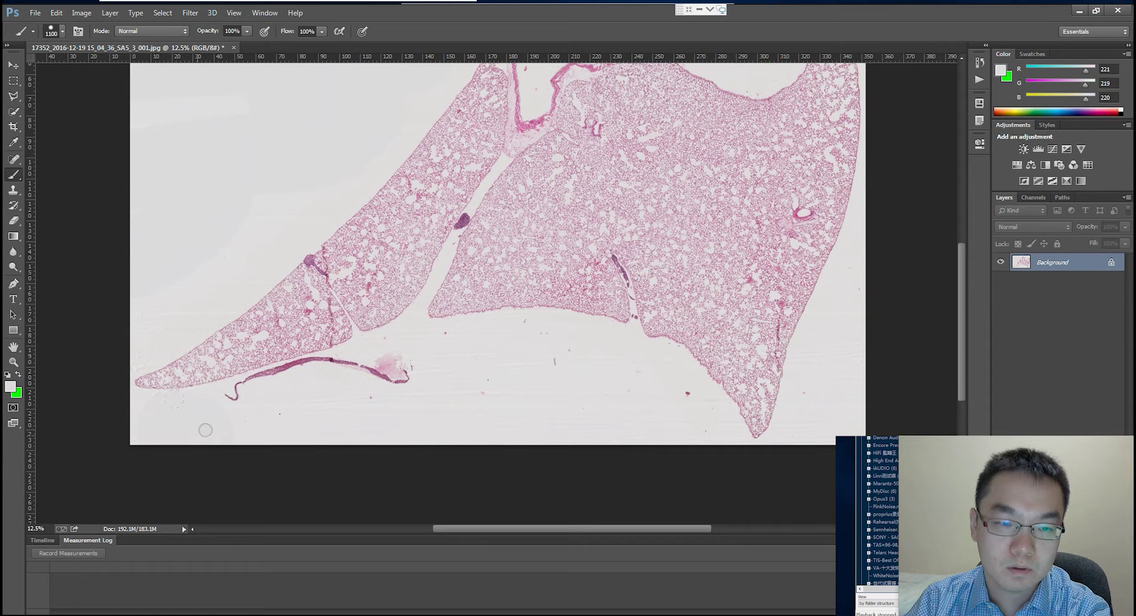
drag(233, 420, 240, 418)
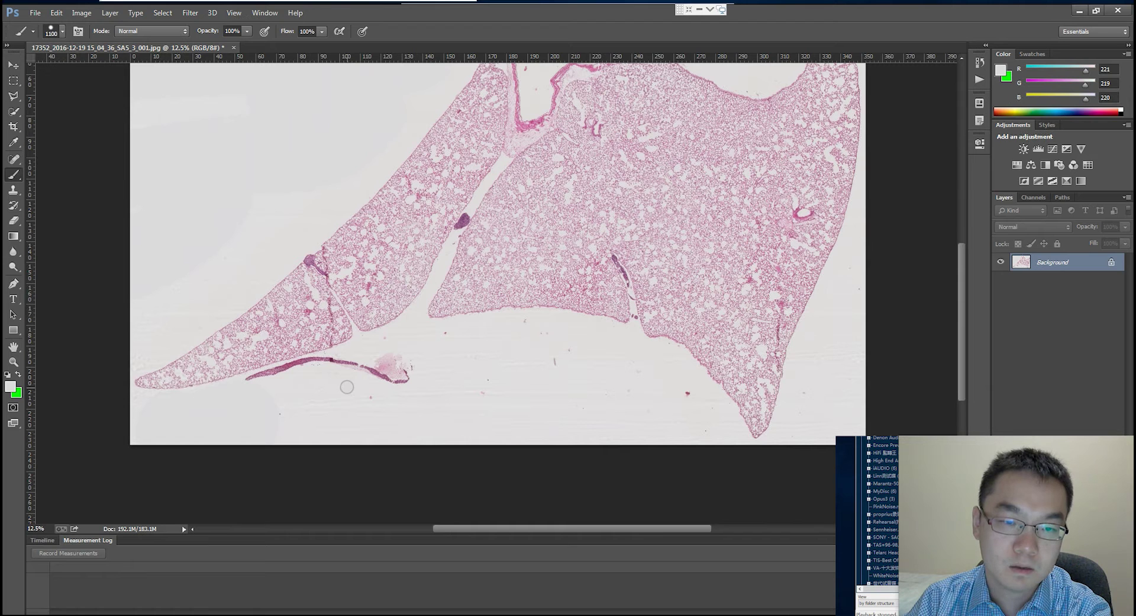
drag(248, 374, 347, 386)
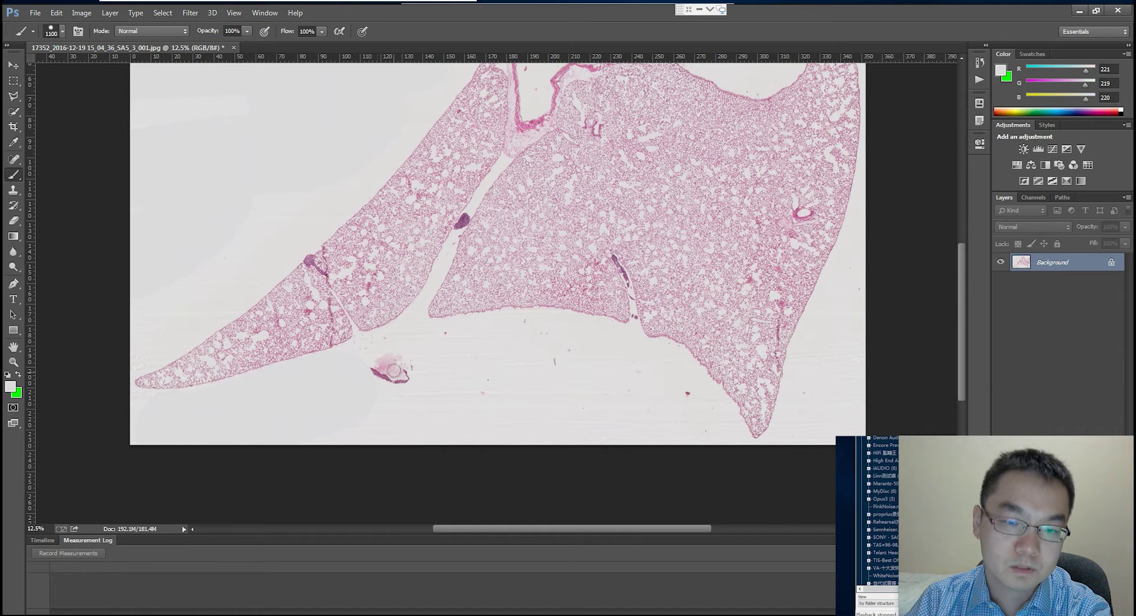
drag(395, 368, 317, 432)
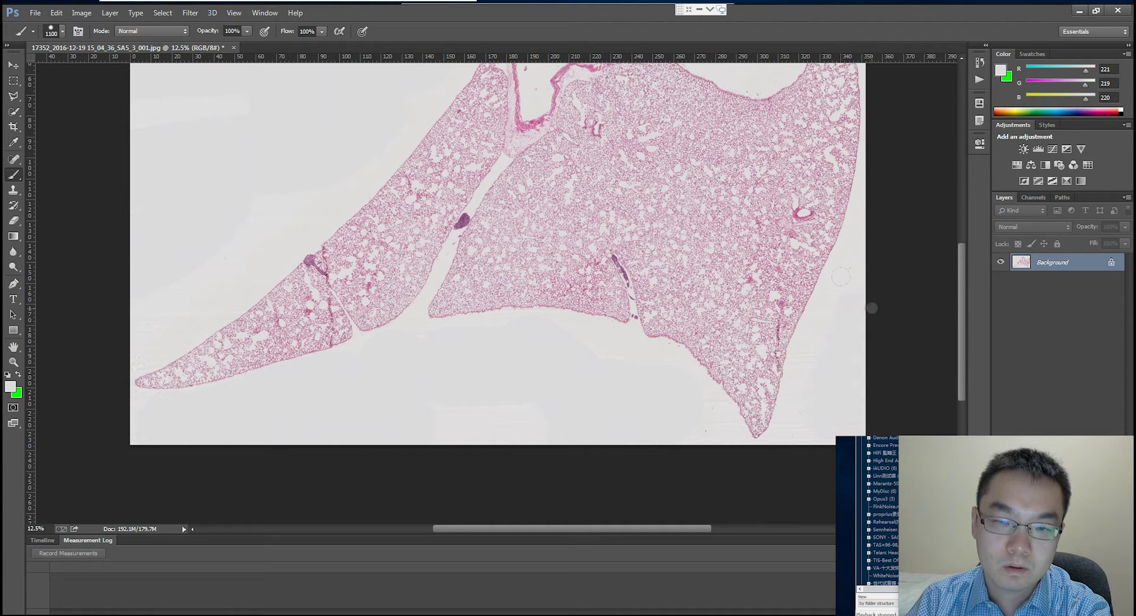
- Reduce the brush to size 90 and paint out the dark tissue fragments inside the two fissures of the lung section
key(bracketleft)
key(bracketleft)
key(bracketleft)
key(bracketleft)
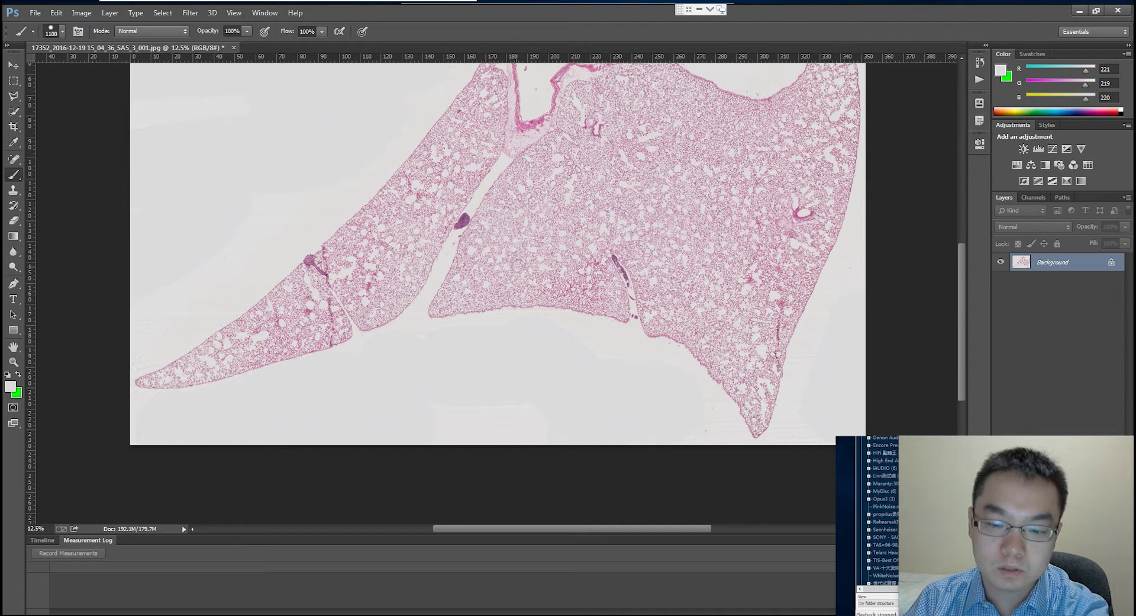
key(bracketleft)
key(bracketleft)
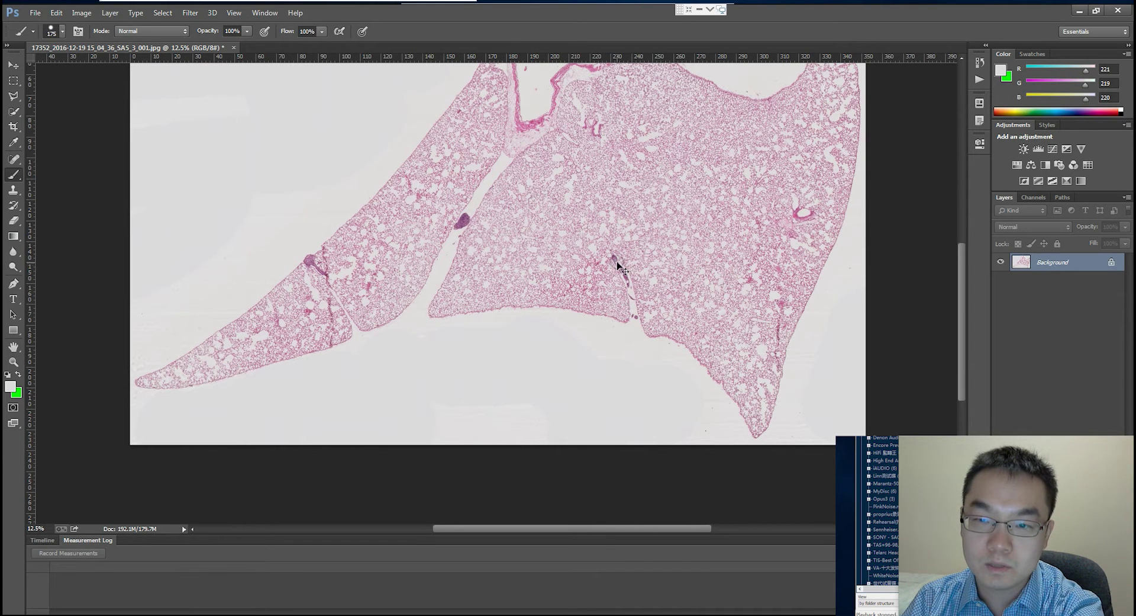
key(ctrl+plus)
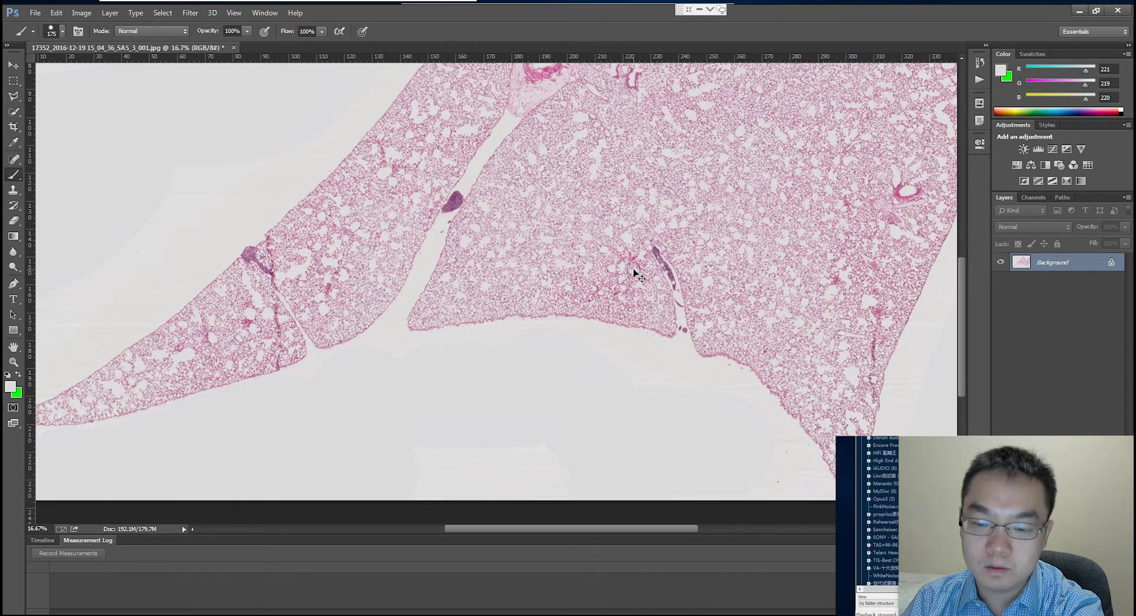
key(ctrl+plus)
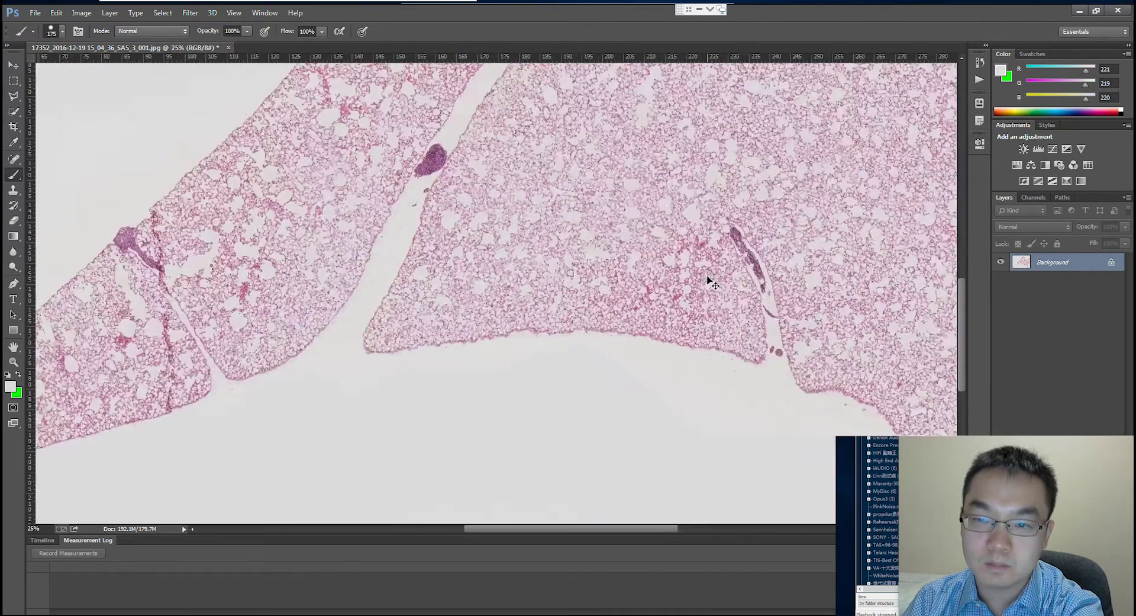
key(ctrl+plus)
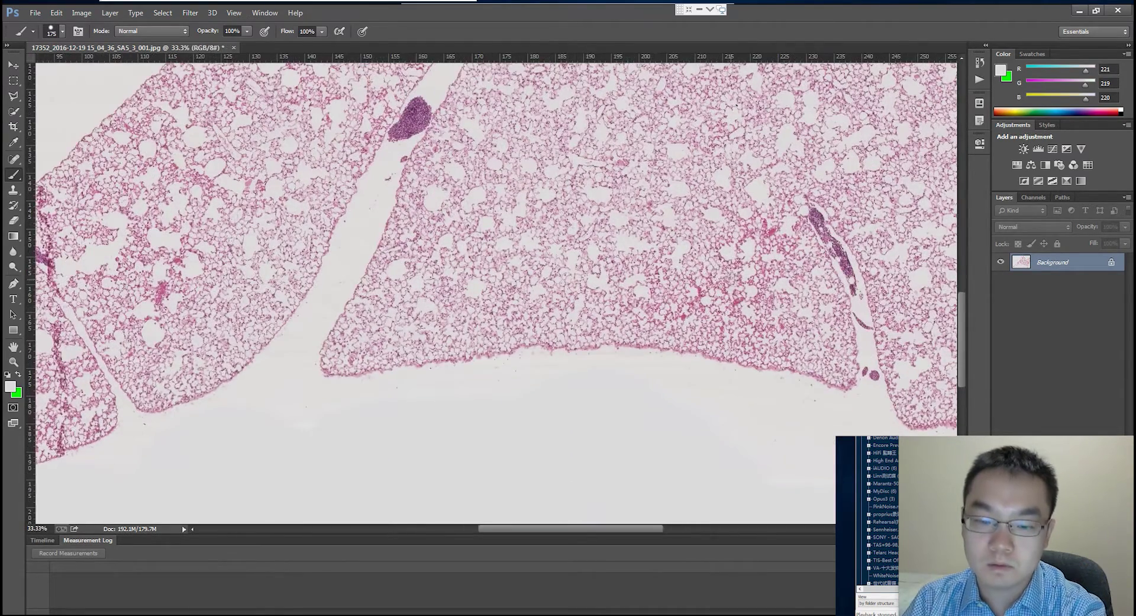
key(space)
drag(757, 296, 482, 294)
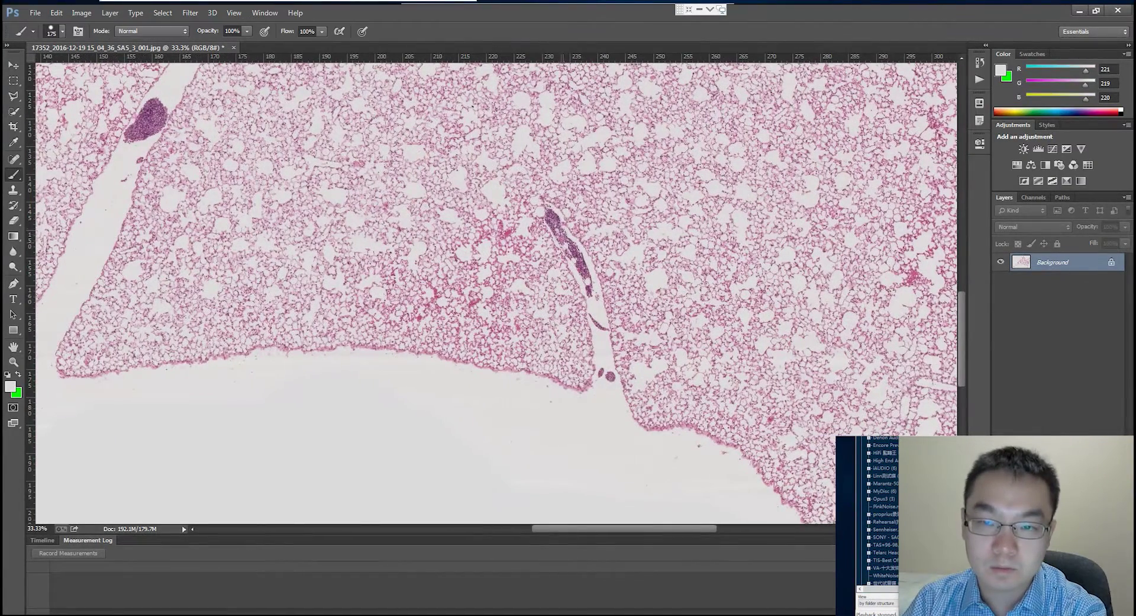
key(bracketleft)
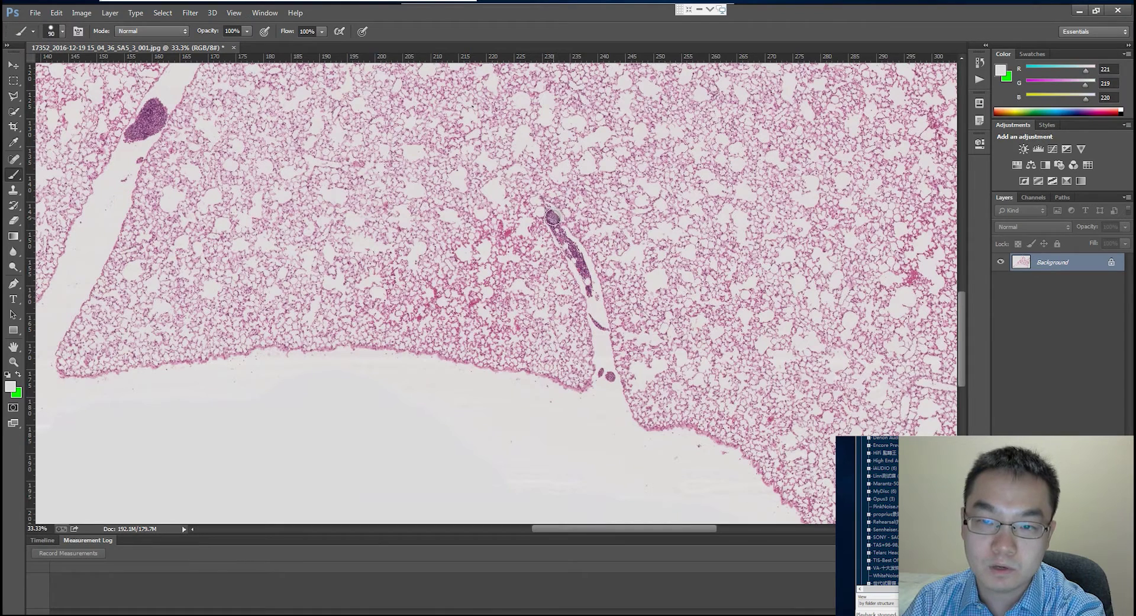
mouse_move(552, 216)
mouse_down()
mouse_move(597, 321)
mouse_move(604, 375)
mouse_up()
drag(574, 249, 592, 294)
drag(158, 103, 117, 176)
- Enlarge the brush to size 700 and paint over the remaining specks in the background above the lung section
key(bracketright)
key(bracketright)
key(bracketright)
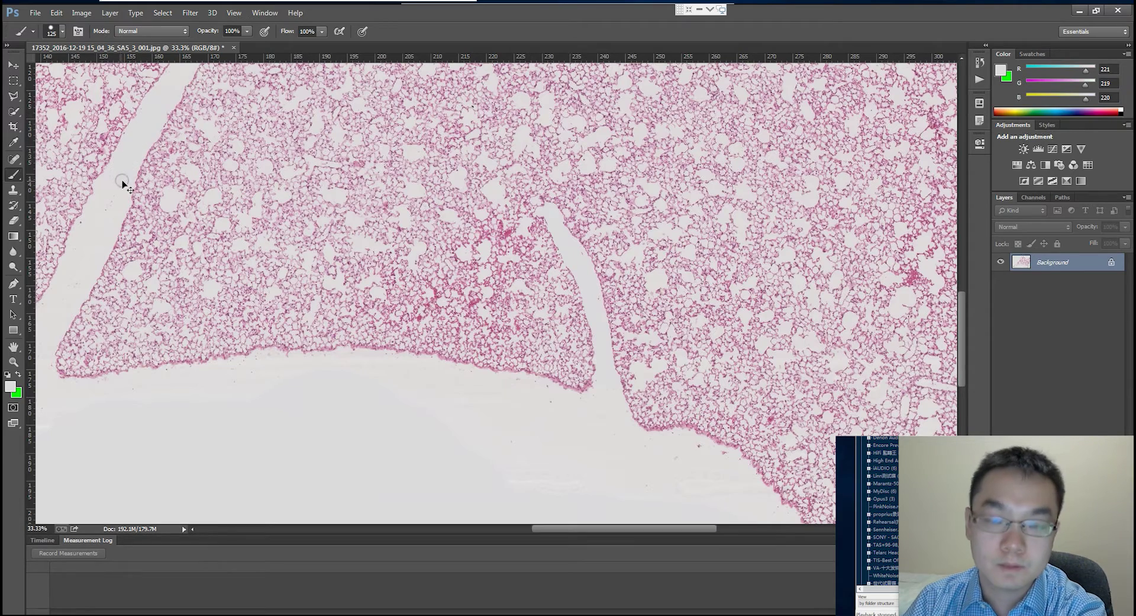
key(ctrl+minus)
key(ctrl+minus)
key(ctrl+minus)
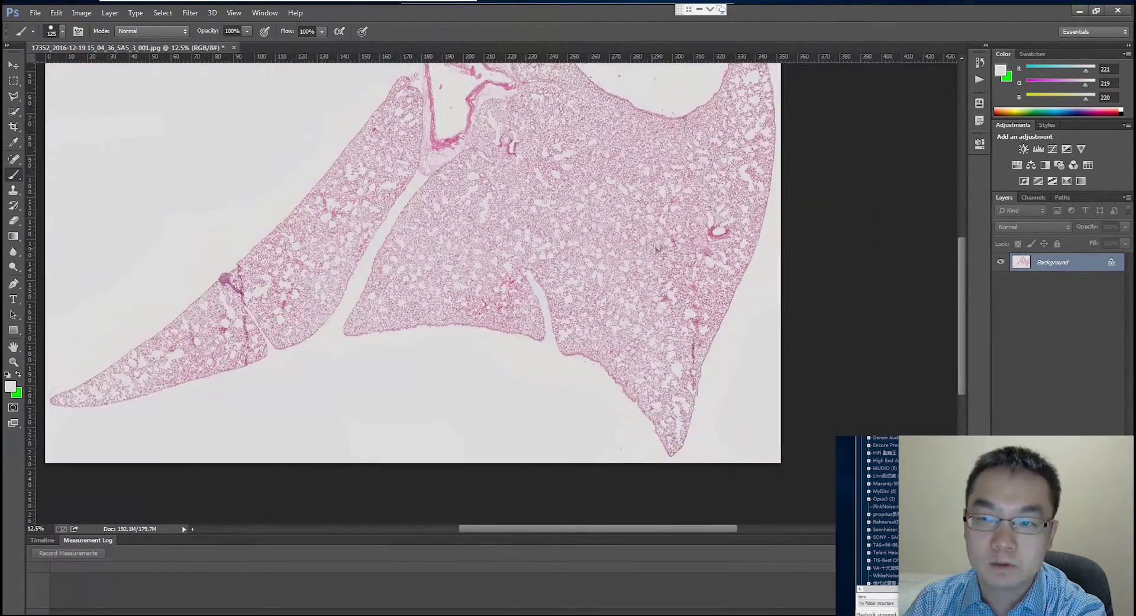
scroll(966, 221, up, 4)
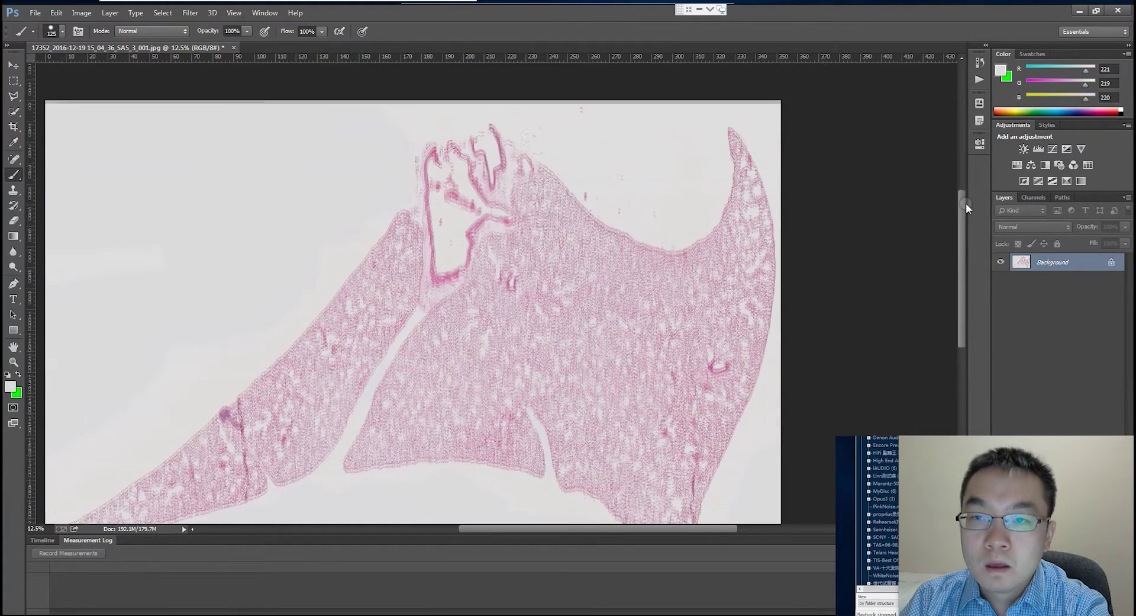
key(bracketright)
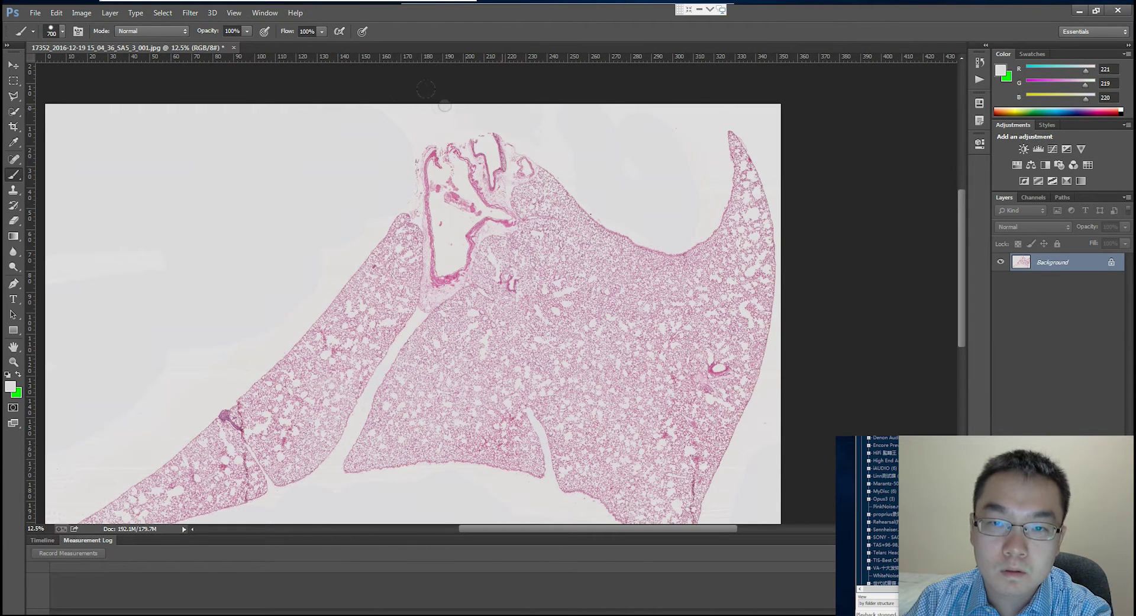
- Paint out the purple tissue clump and the dark fold line crossing the lower-left lobe, including the narrow cleft beside them
drag(961, 240, 961, 296)
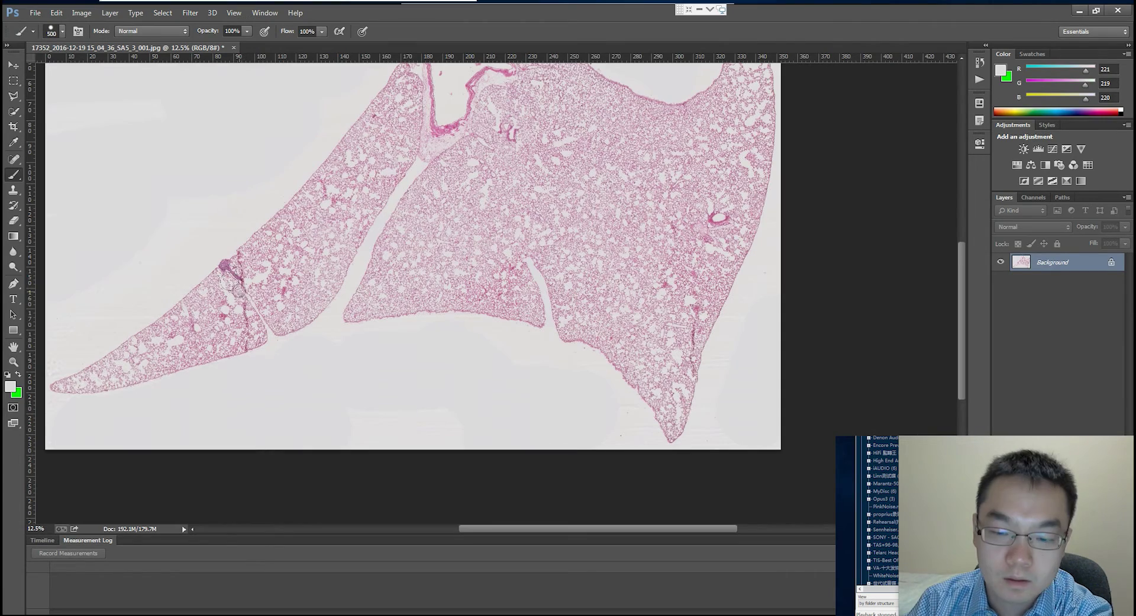
key(ctrl+plus)
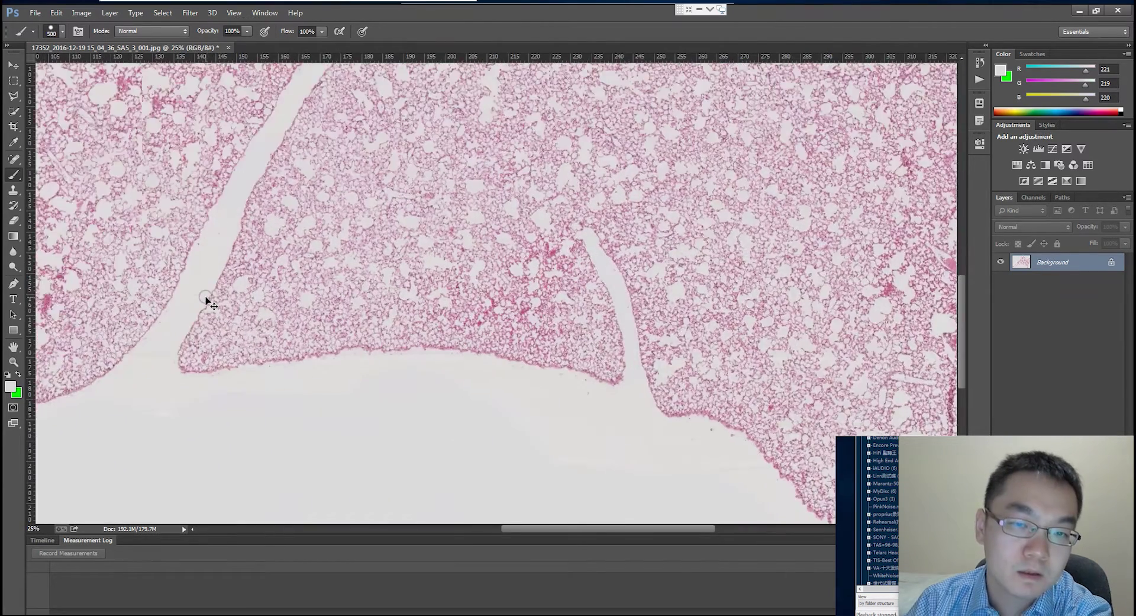
key(ctrl+plus)
key(ctrl+plus)
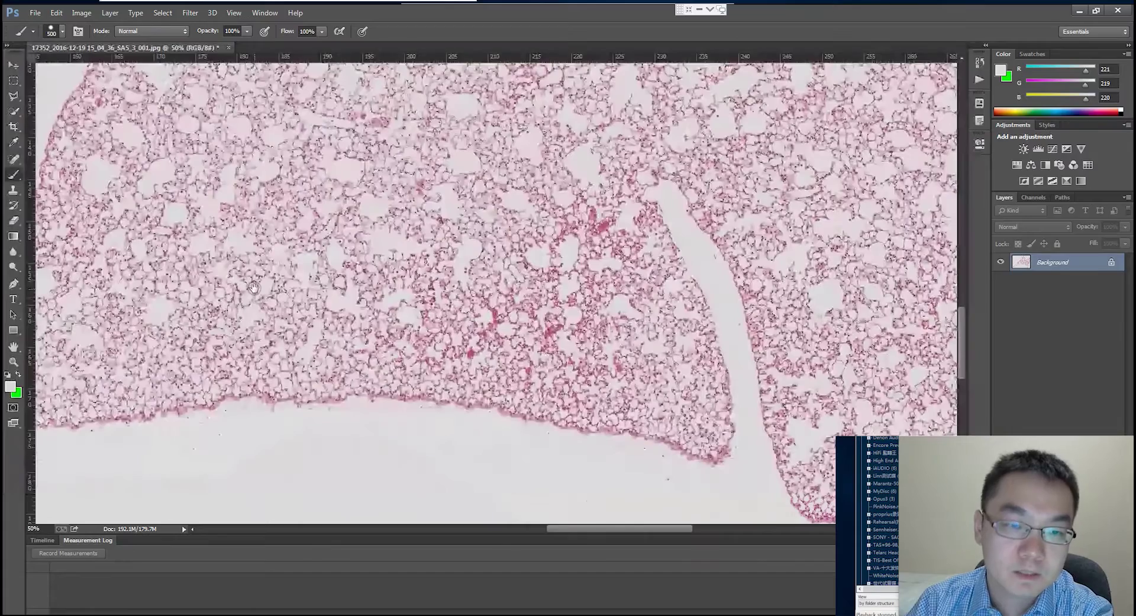
drag(254, 289, 690, 224)
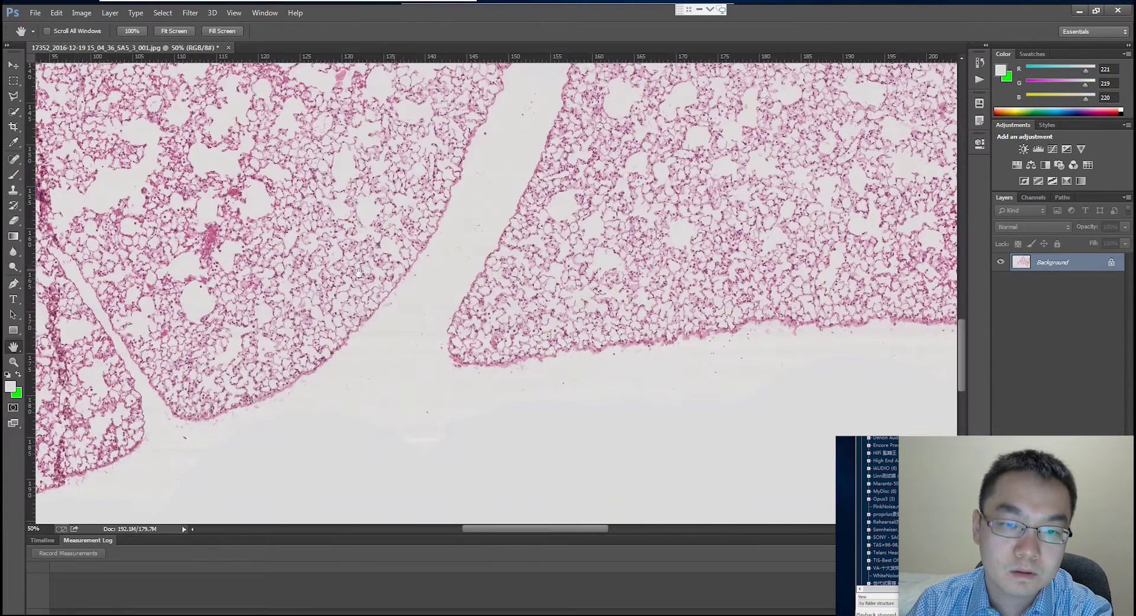
drag(219, 286, 459, 267)
drag(344, 174, 378, 182)
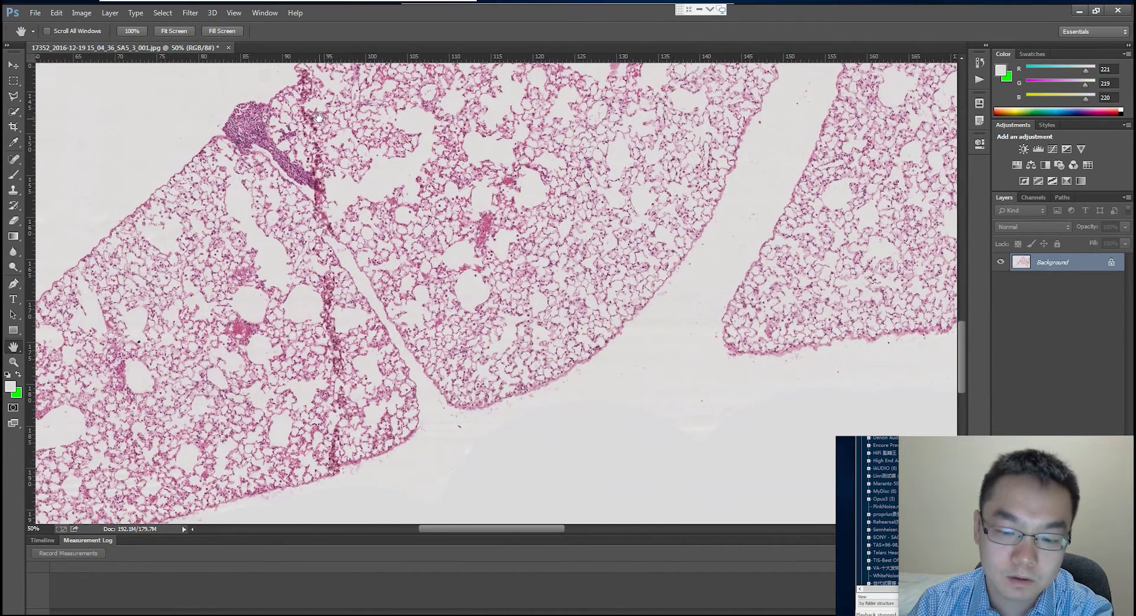
key(ctrl+minus)
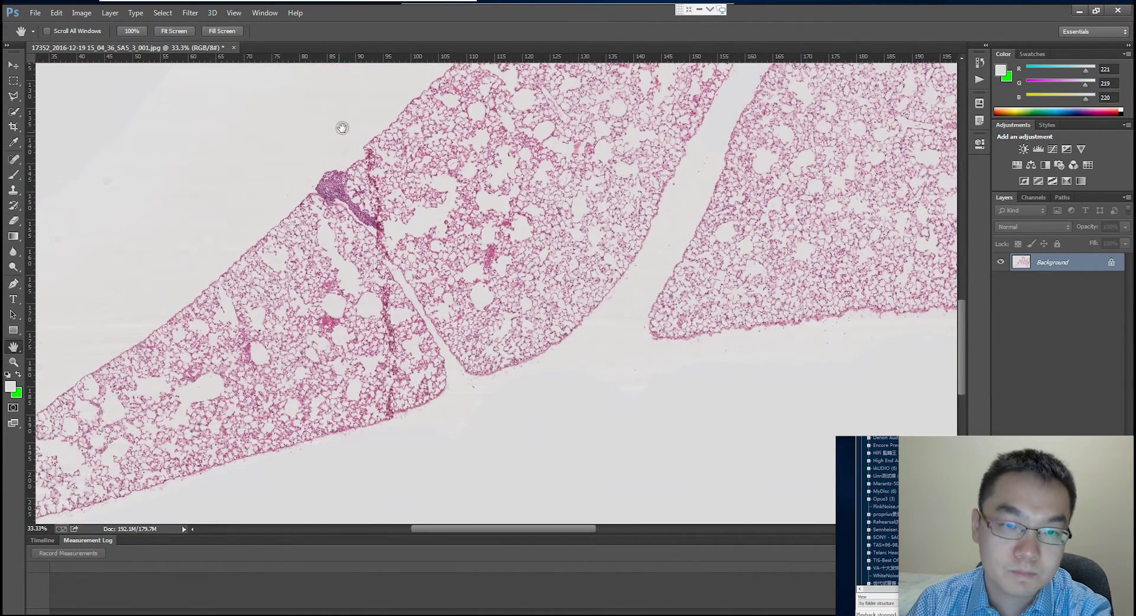
key(b)
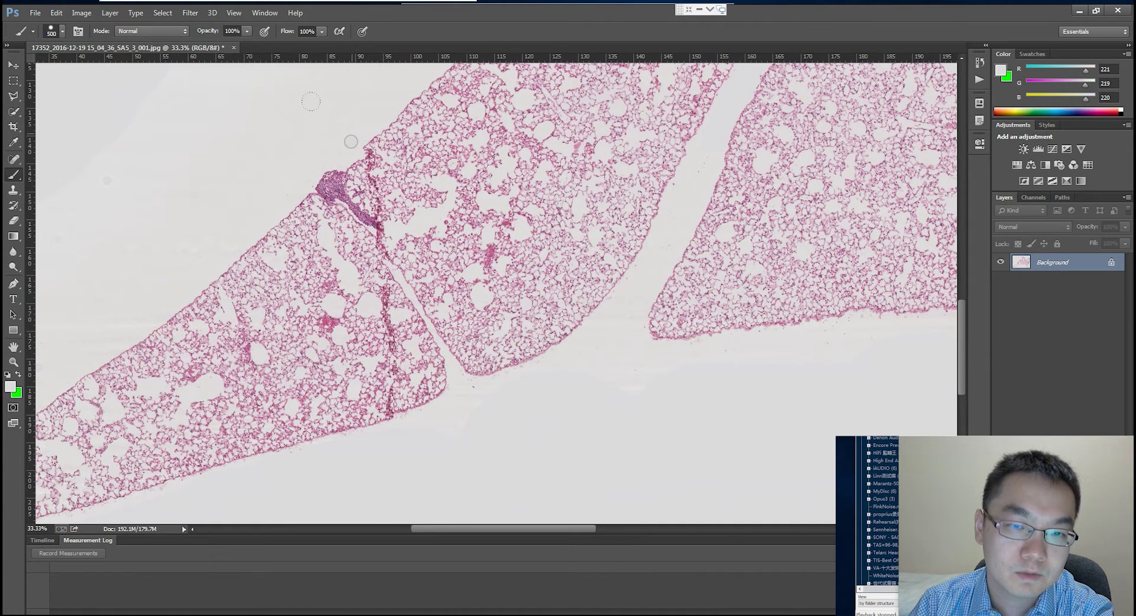
key(bracketleft)
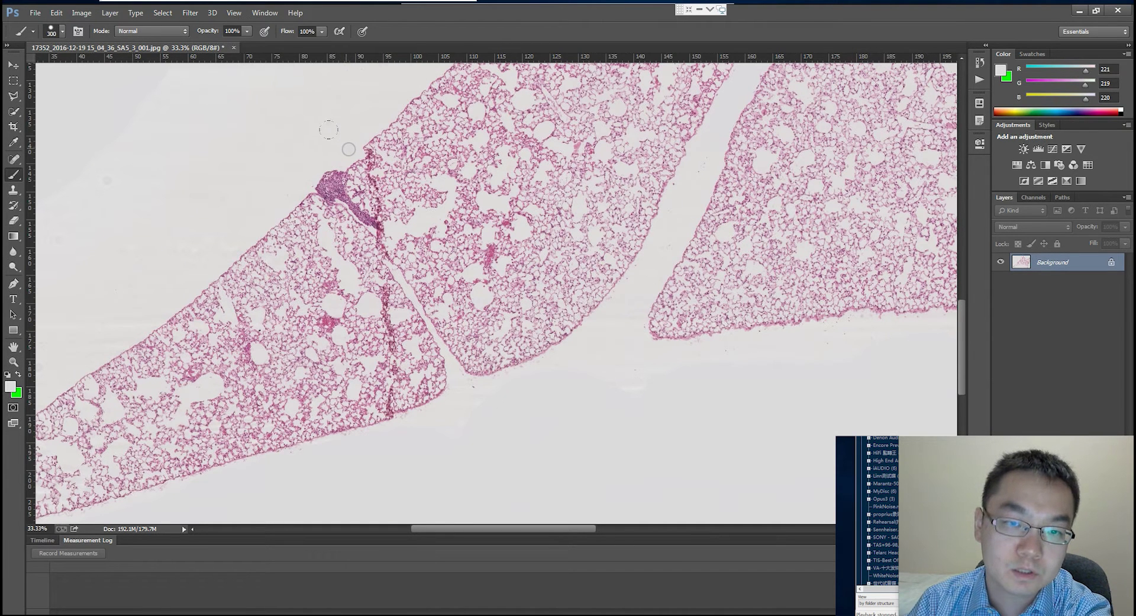
mouse_move(331, 145)
mouse_down()
mouse_move(343, 195)
mouse_move(371, 237)
mouse_move(413, 395)
mouse_move(391, 355)
mouse_move(458, 426)
mouse_up()
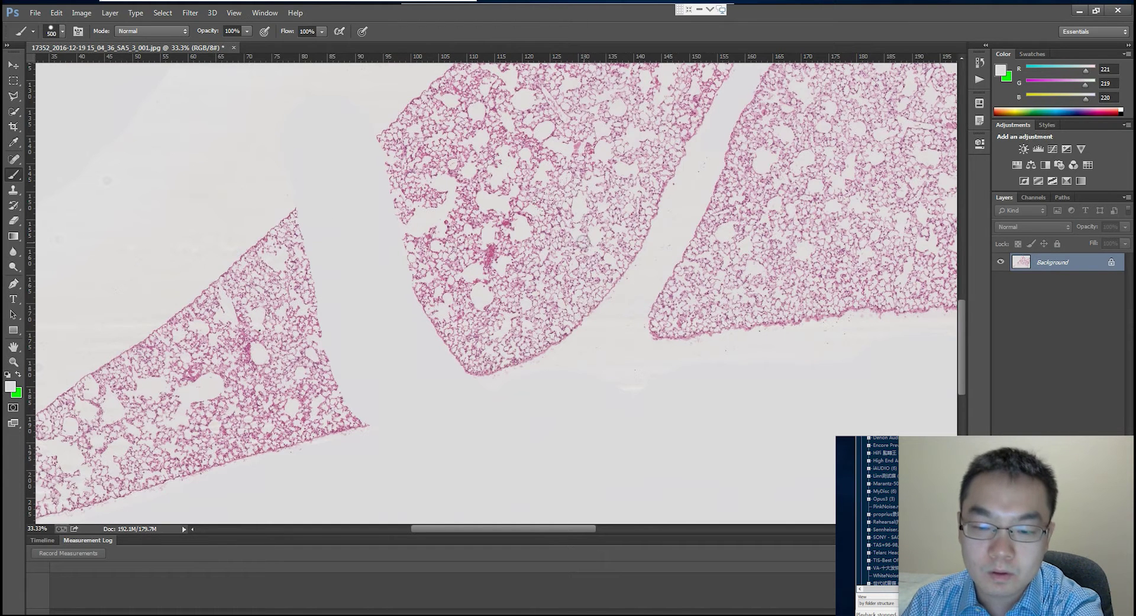
- Swap the foreground and background colors and confirm pure green (R 0, G 255, B 0) as the foreground color
key(ctrl+minus)
key(ctrl+minus)
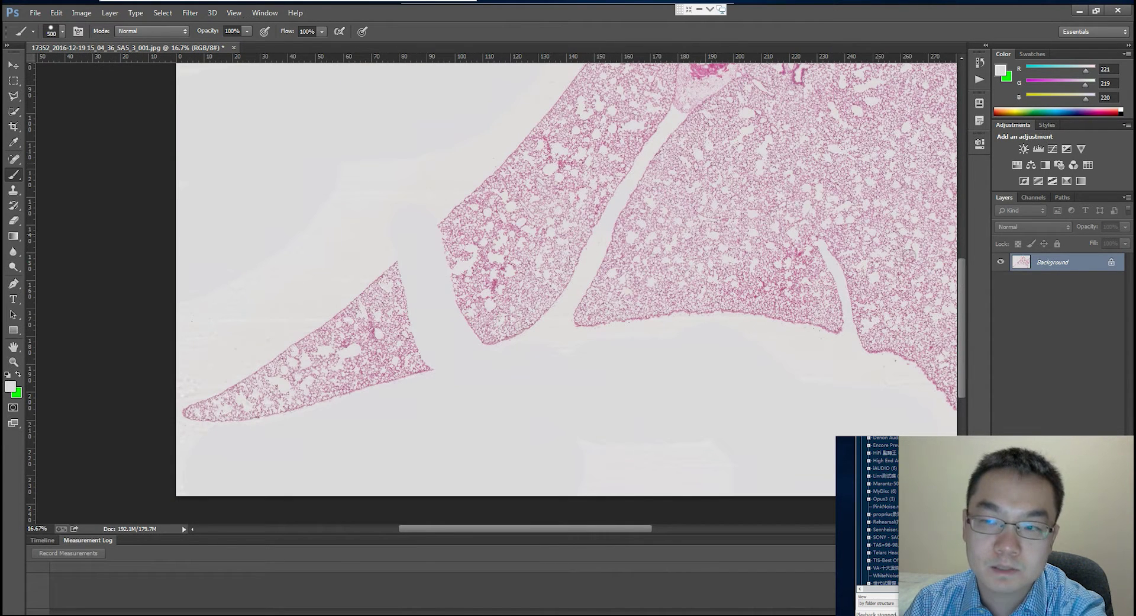
drag(959, 272, 976, 195)
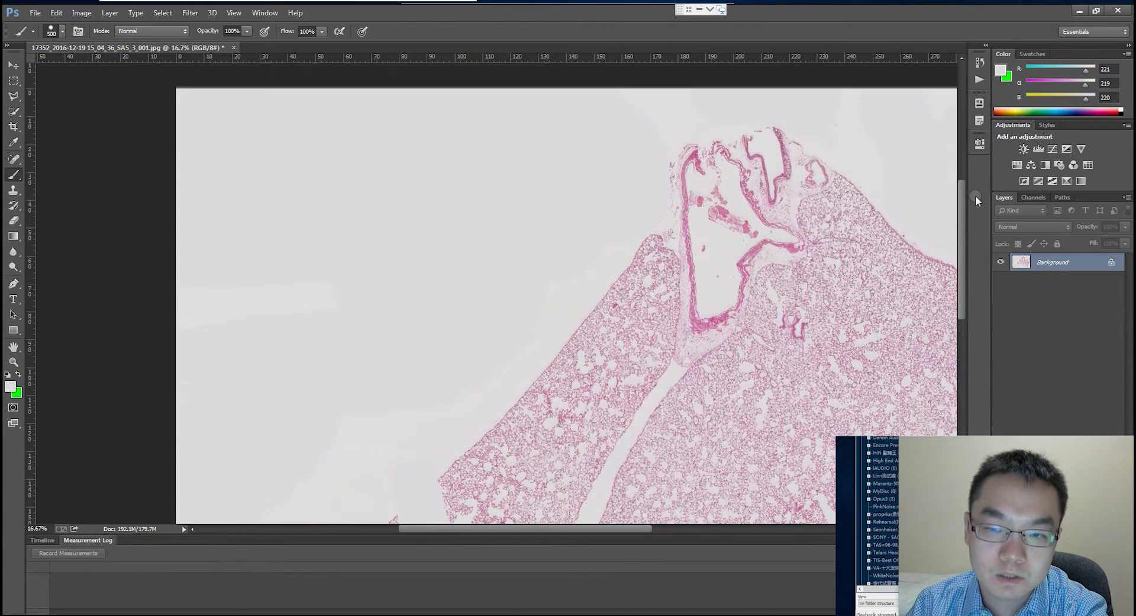
drag(535, 527, 598, 531)
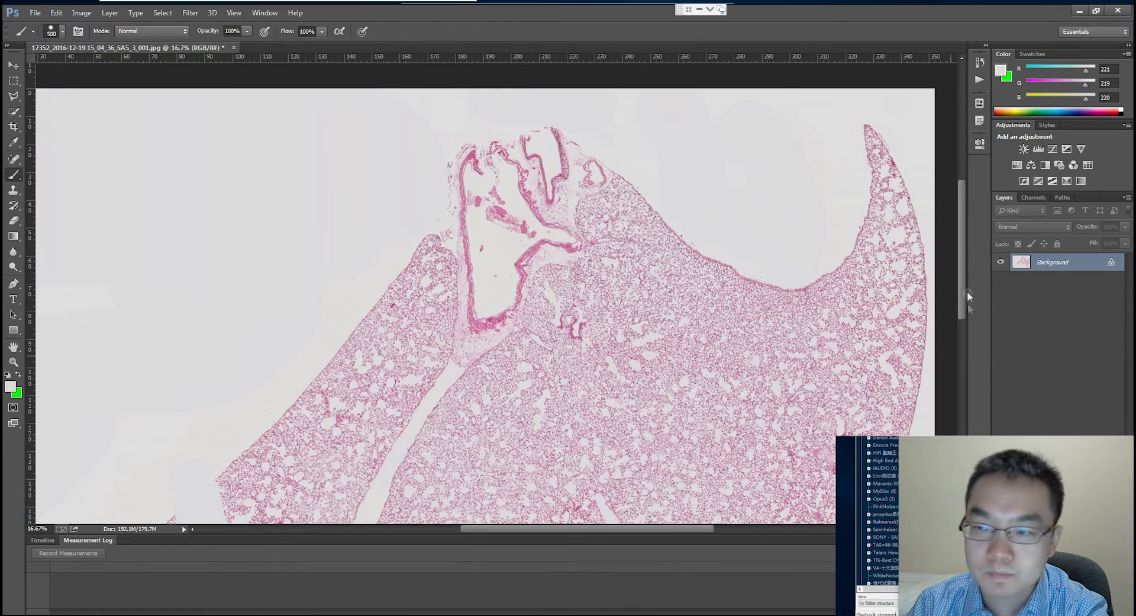
drag(964, 273, 964, 264)
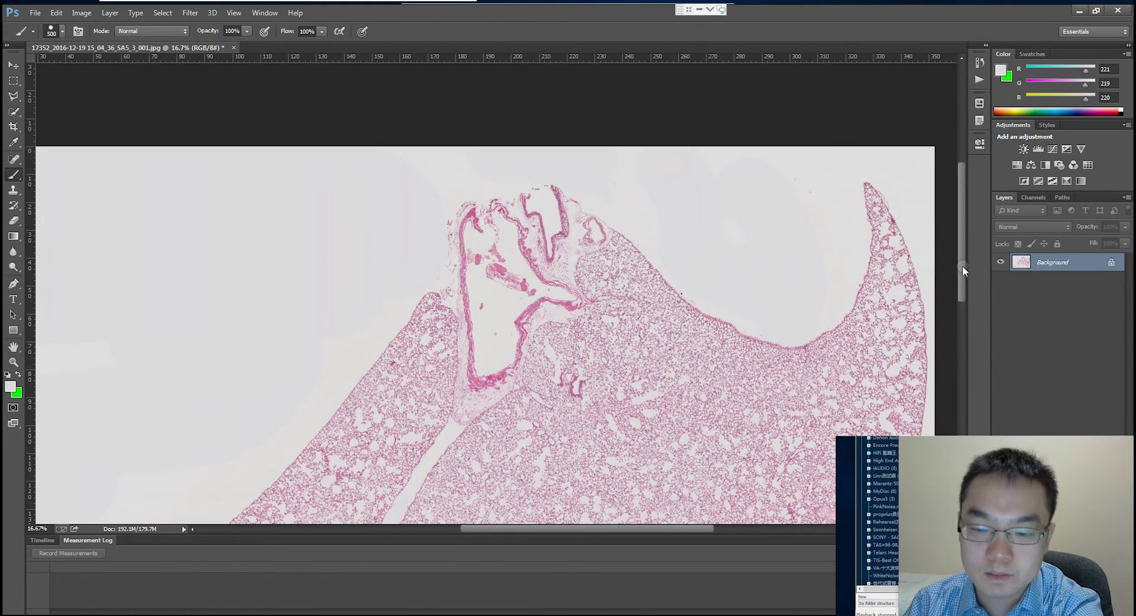
key(ctrl+plus)
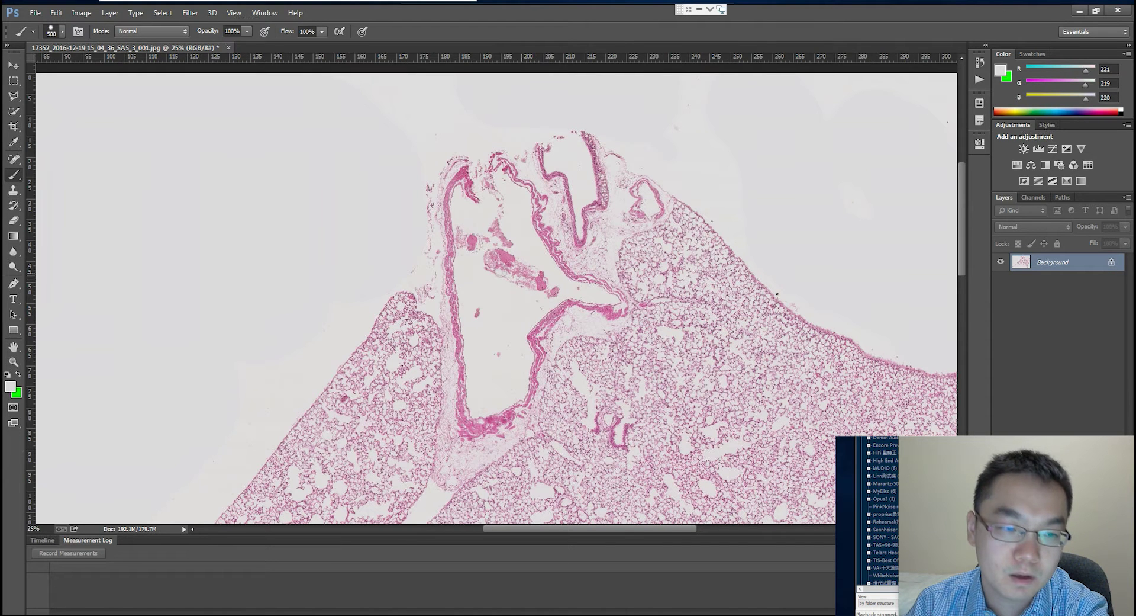
key(x)
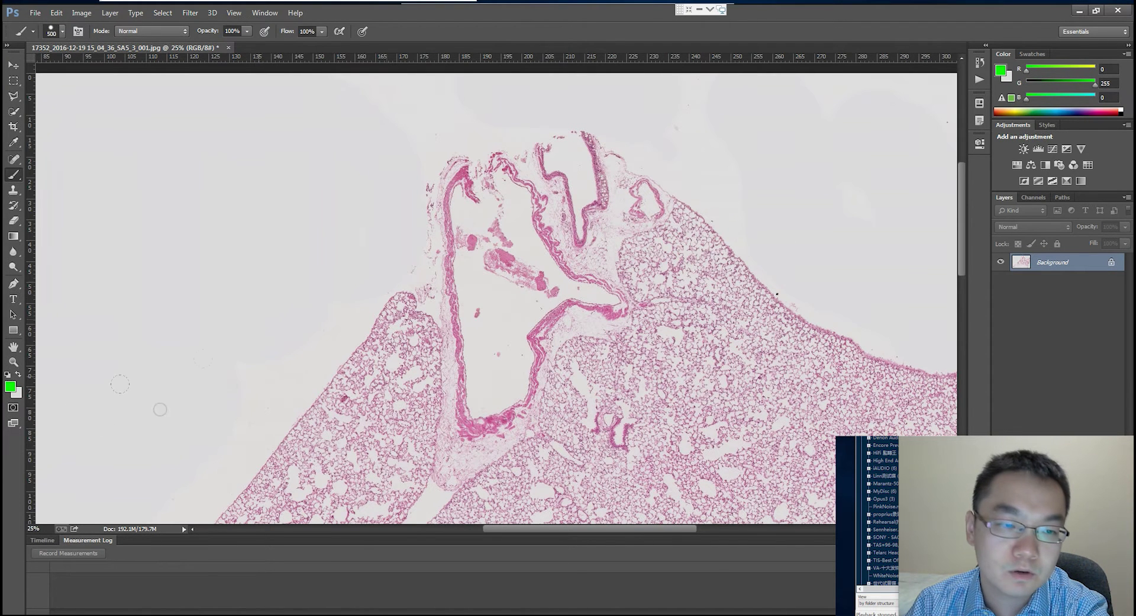
click(10, 389)
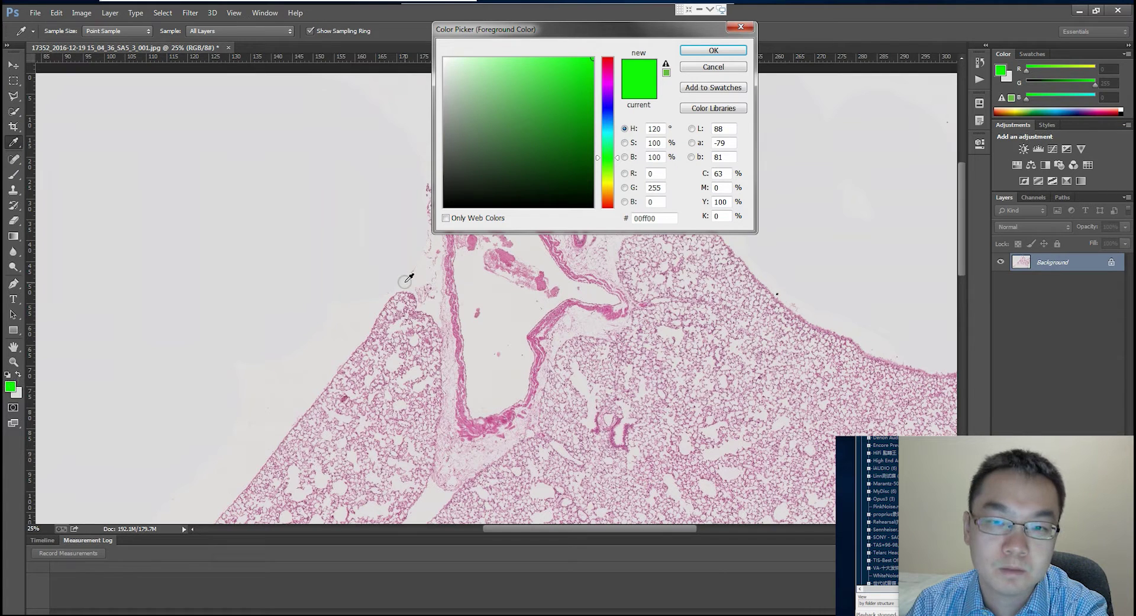
drag(661, 173, 640, 173)
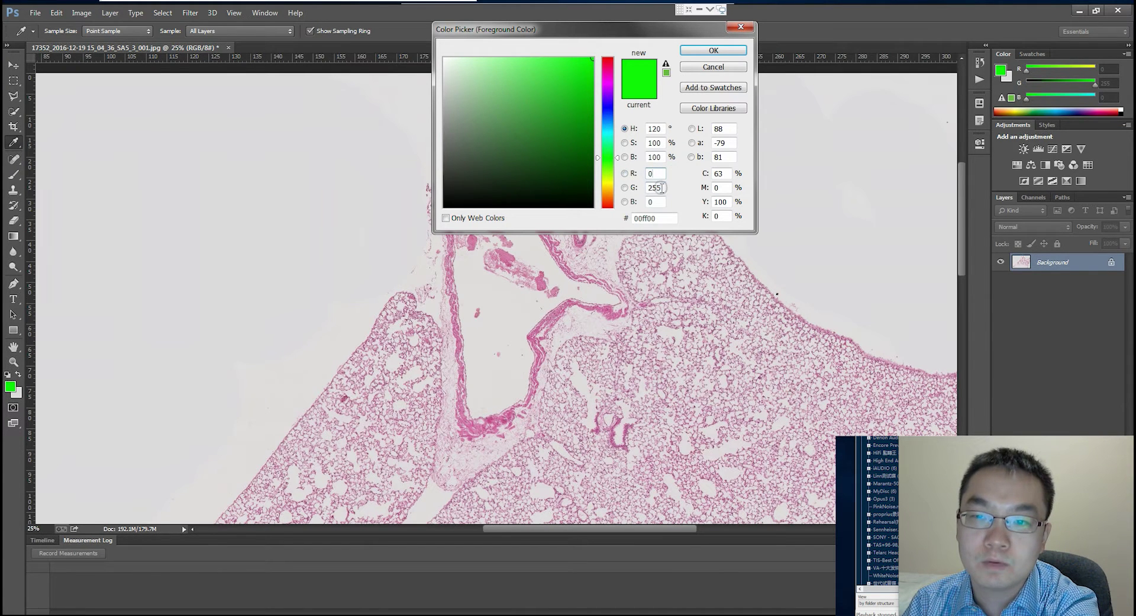
text(255)
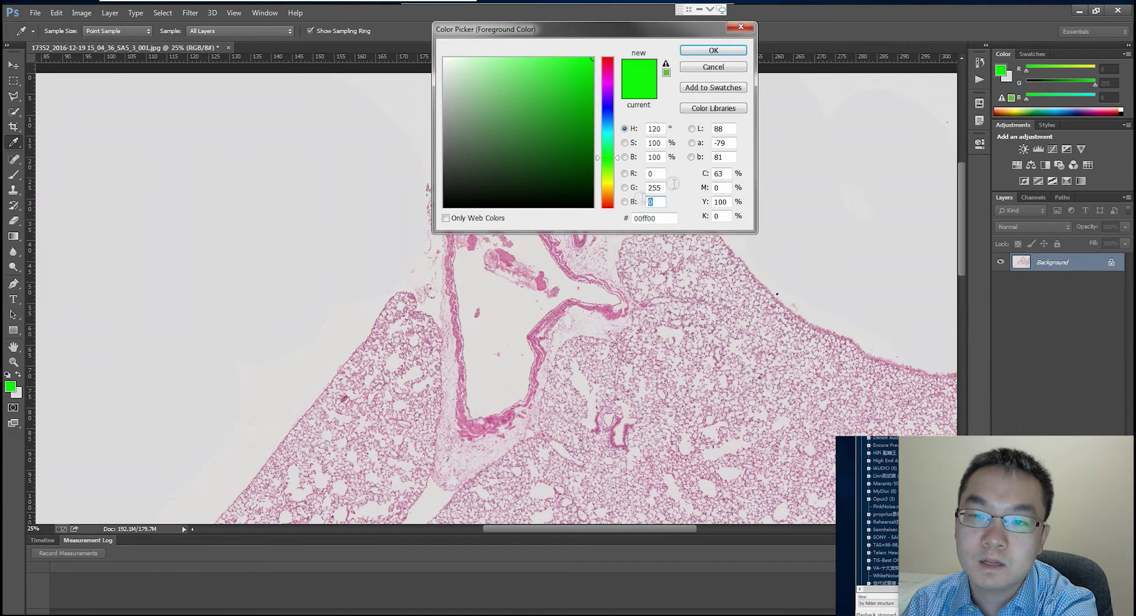
click(721, 50)
key(b)
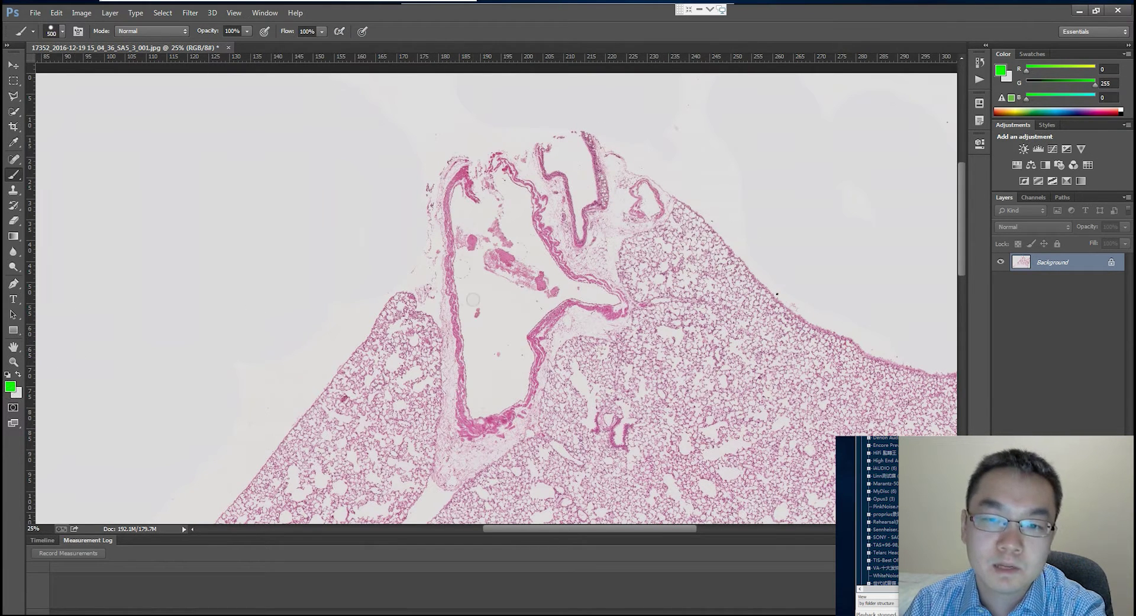
- Quick-select the large airway and its surrounding connective tissue at the top of the lung section, fill it with green, and deselect
key(w)
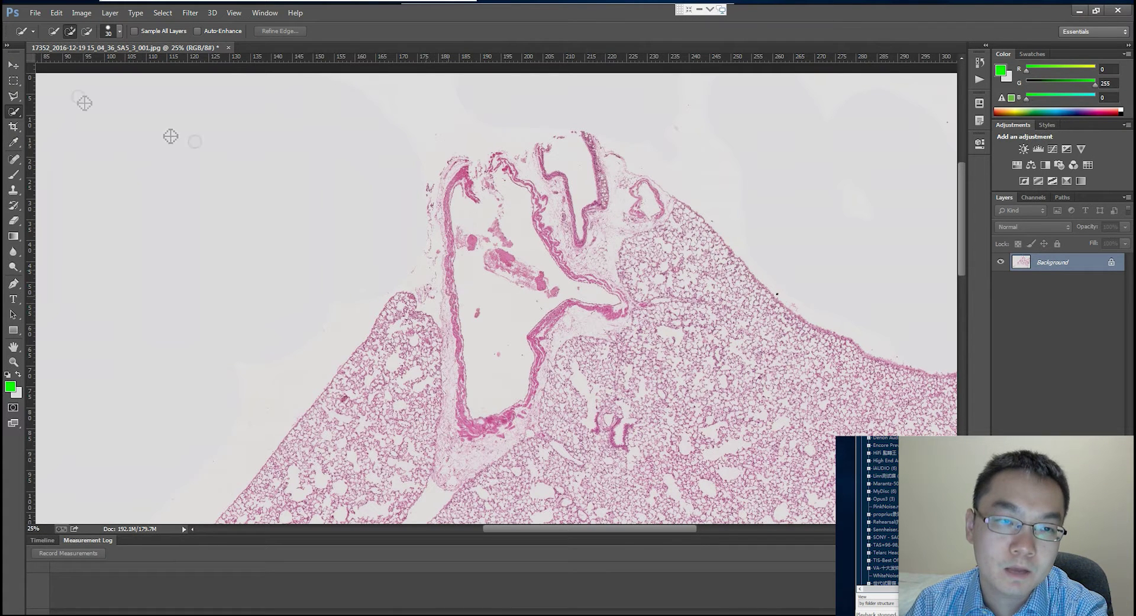
right_click(15, 112)
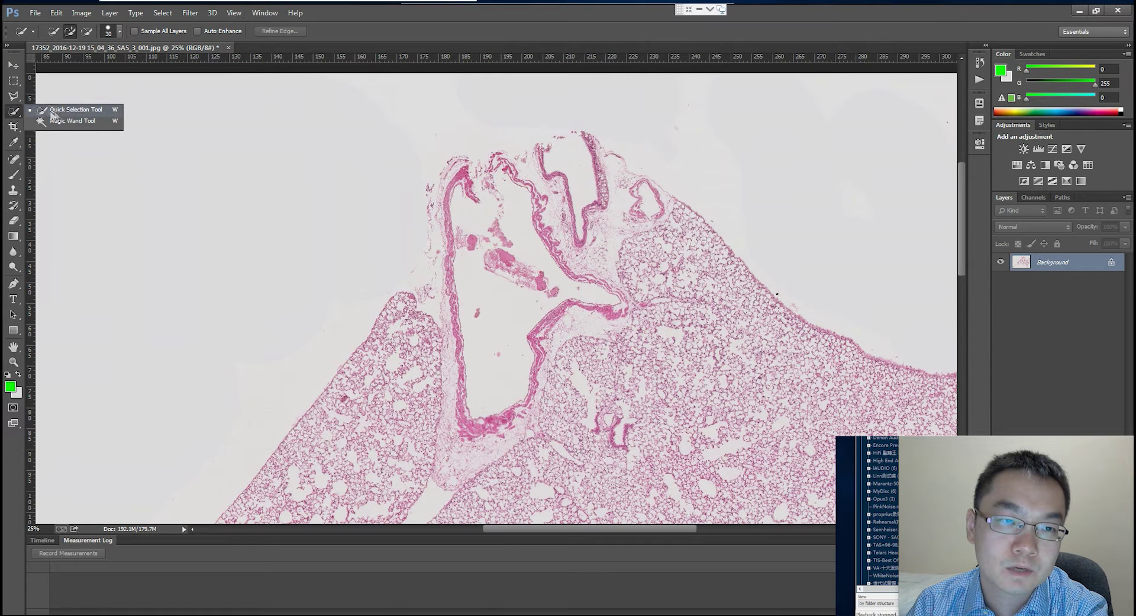
click(81, 113)
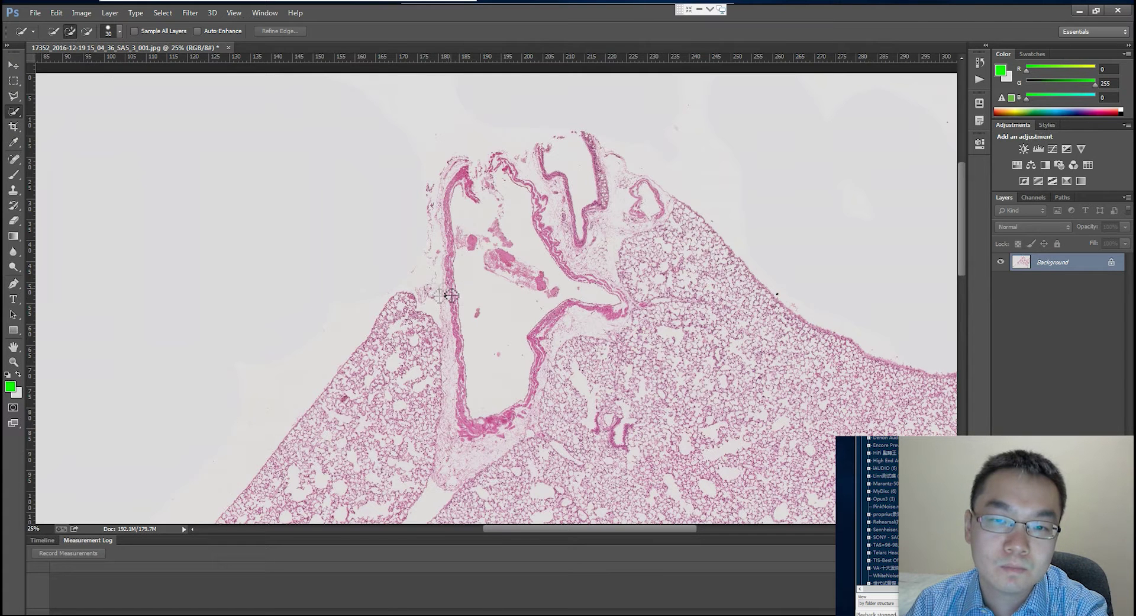
mouse_move(436, 292)
mouse_down()
mouse_move(445, 220)
mouse_move(457, 198)
mouse_move(483, 191)
mouse_move(463, 197)
mouse_move(454, 182)
mouse_move(616, 181)
mouse_move(667, 206)
mouse_move(603, 167)
mouse_move(594, 294)
mouse_move(535, 283)
mouse_move(495, 286)
mouse_move(466, 305)
mouse_move(432, 299)
mouse_move(469, 343)
mouse_move(453, 376)
mouse_move(454, 477)
mouse_move(538, 370)
mouse_up()
mouse_move(526, 416)
mouse_down()
mouse_move(552, 339)
mouse_move(601, 326)
mouse_up()
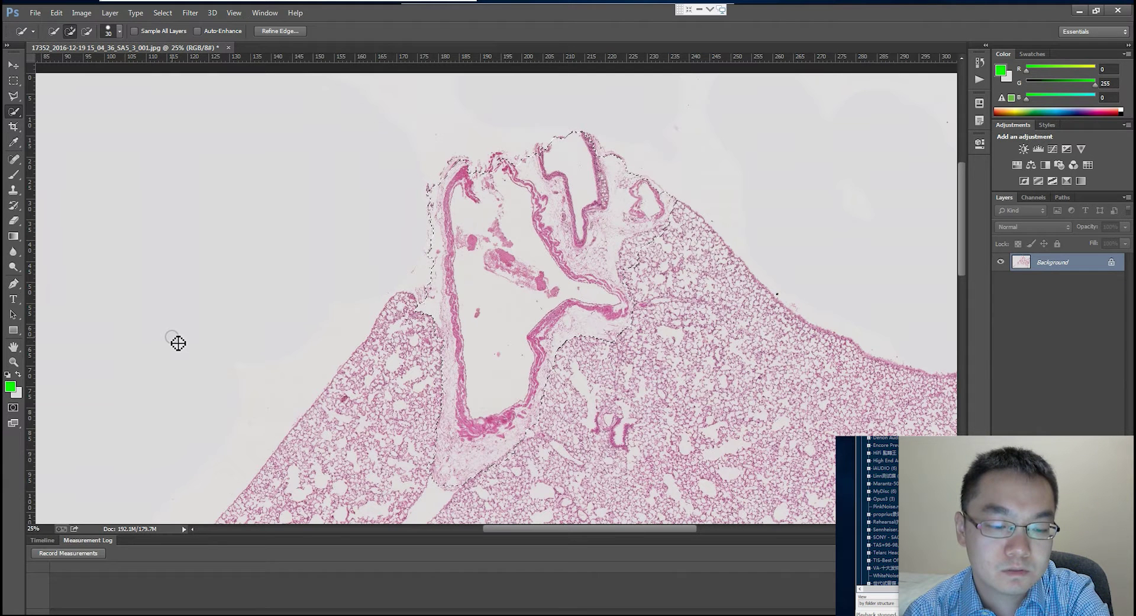
key(alt+BackSpace)
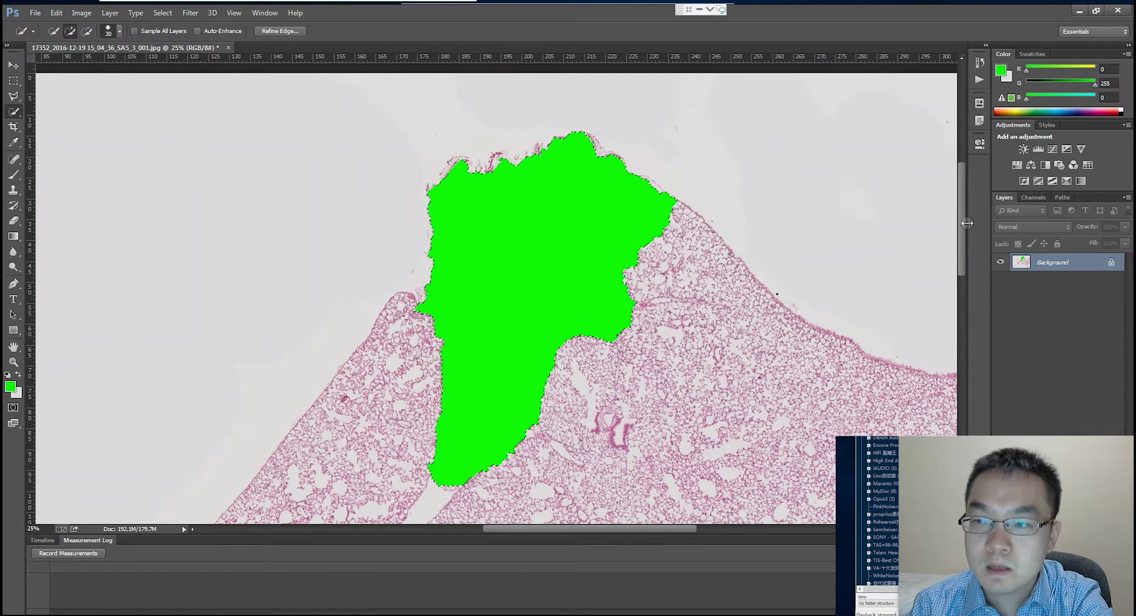
drag(961, 228, 964, 255)
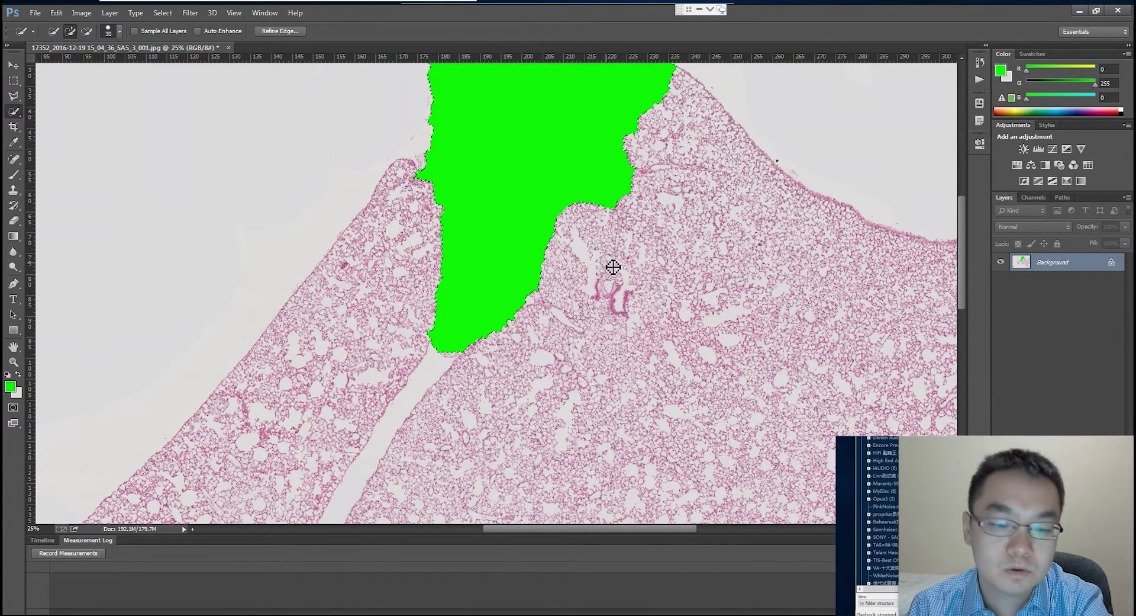
key(ctrl+d)
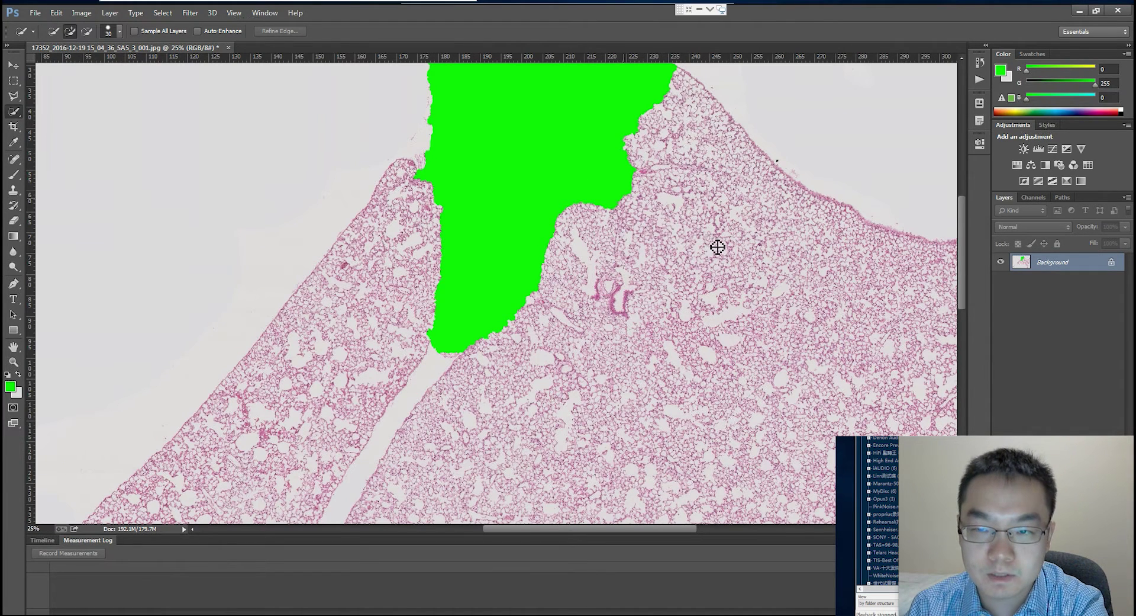
- Quick-select the small dark vessel and the thin strand just below the green-filled airway, fill both with green, and deselect
drag(964, 273, 964, 285)
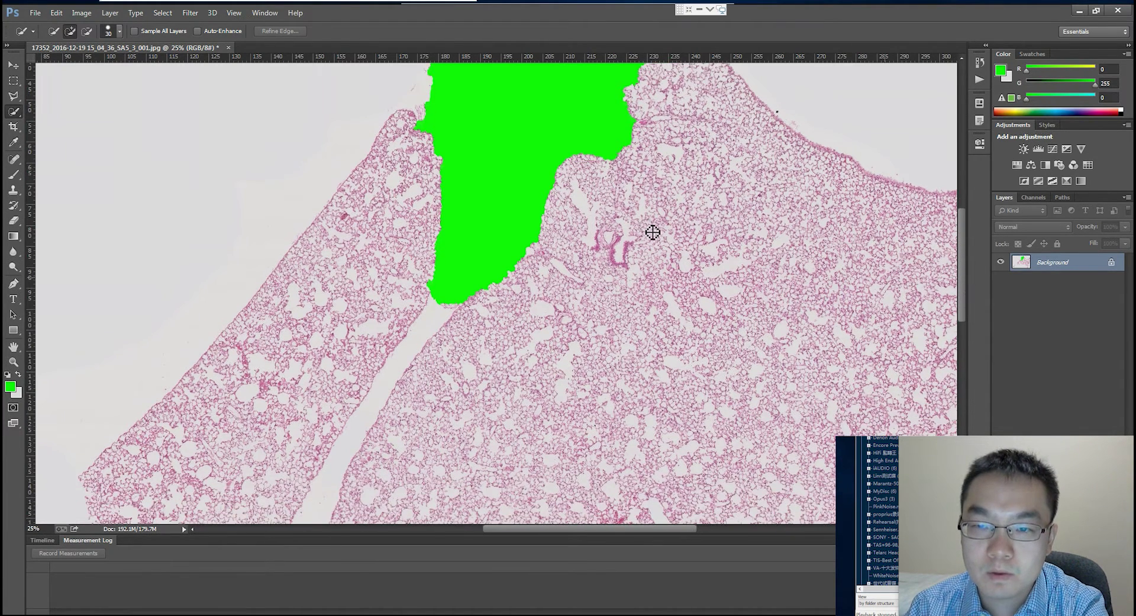
click(604, 240)
click(627, 252)
click(572, 269)
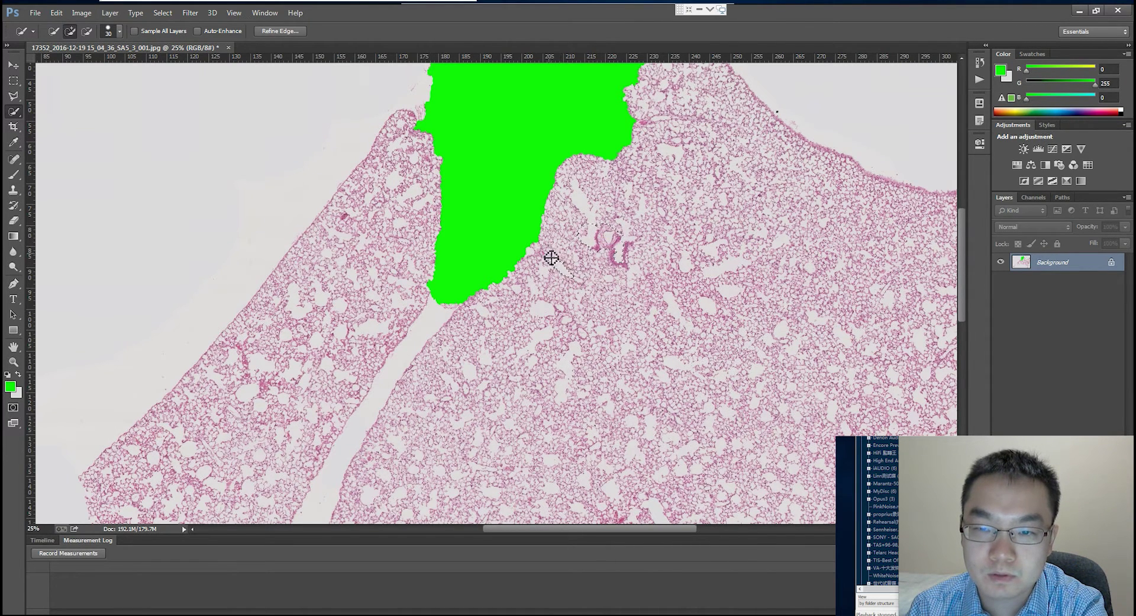
key(alt+BackSpace)
key(ctrl+d)
- Quick-select the thick-walled vessel and adjoining pale tissue near the section's right edge, fill them with green, and deselect
drag(960, 249, 960, 270)
drag(651, 529, 746, 528)
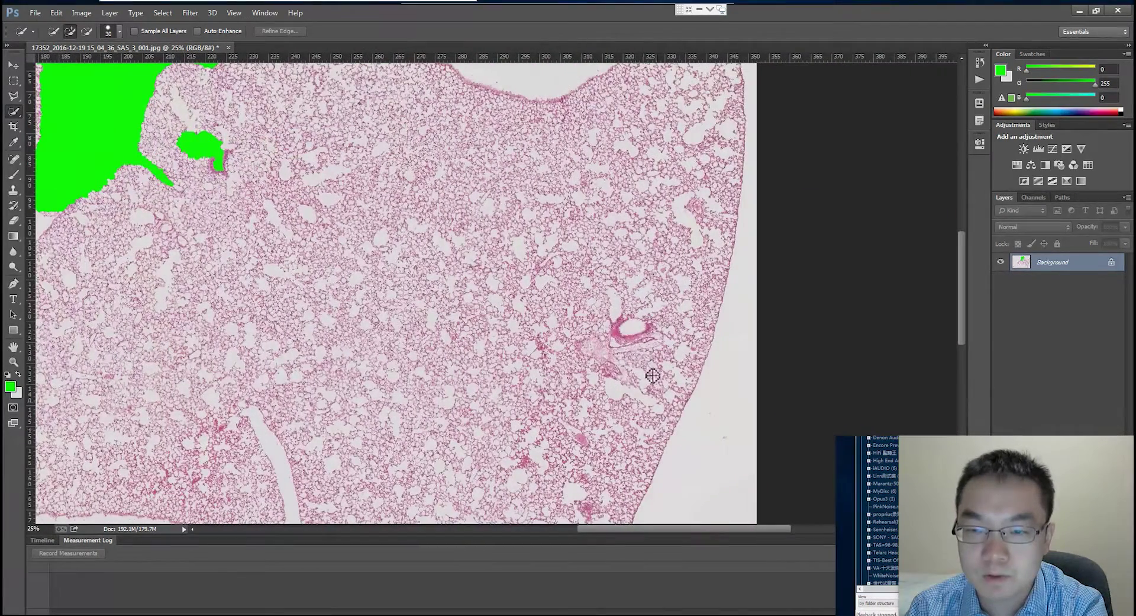
mouse_move(634, 343)
mouse_down()
mouse_move(605, 355)
mouse_move(618, 325)
mouse_move(631, 367)
mouse_up()
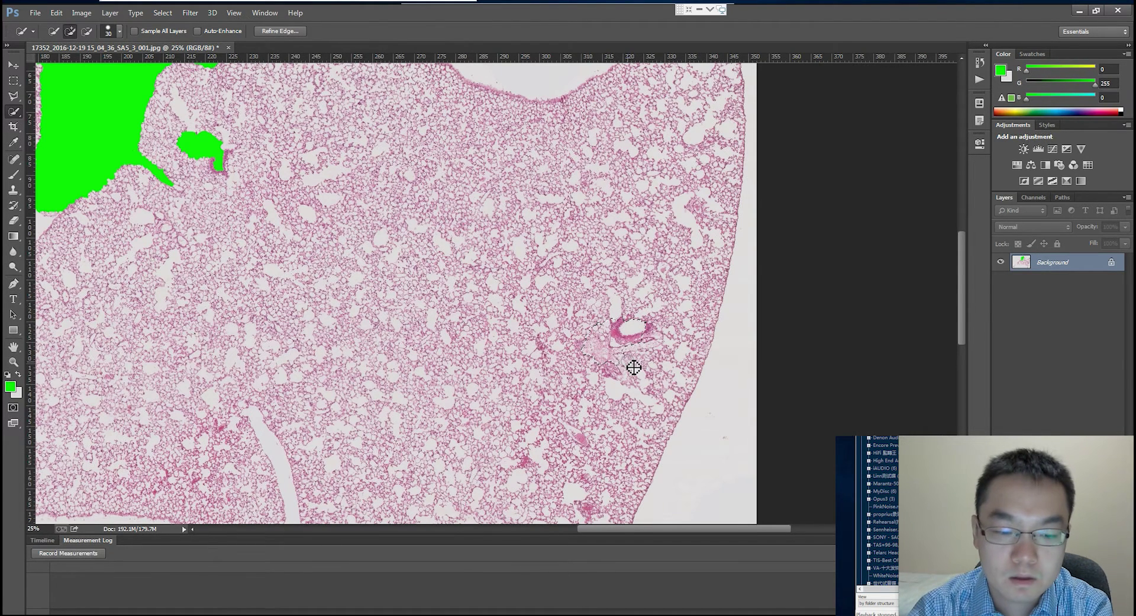
key(alt+BackSpace)
key(ctrl+d)
- Quick-select the long dark tissue streak running down toward the lower-right tip, fill it with green, and deselect
drag(963, 299, 956, 354)
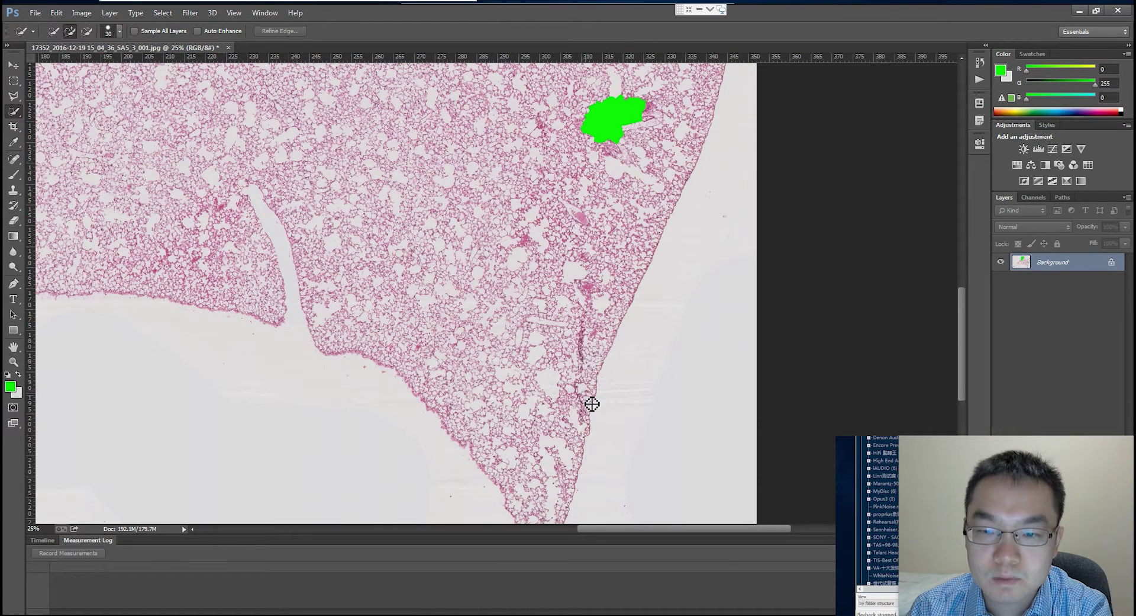
drag(592, 402, 587, 364)
mouse_move(587, 325)
mouse_down()
mouse_move(577, 252)
mouse_move(546, 180)
mouse_move(547, 143)
mouse_move(554, 185)
mouse_move(550, 141)
mouse_move(573, 218)
mouse_move(586, 224)
mouse_move(544, 234)
mouse_up()
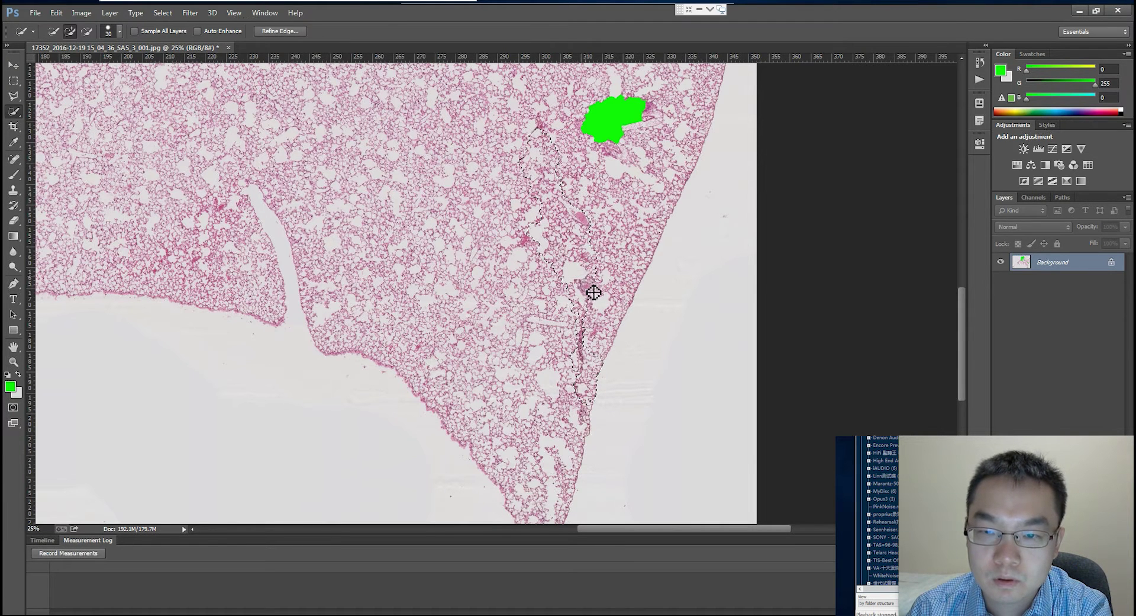
key(alt+BackSpace)
key(ctrl+d)
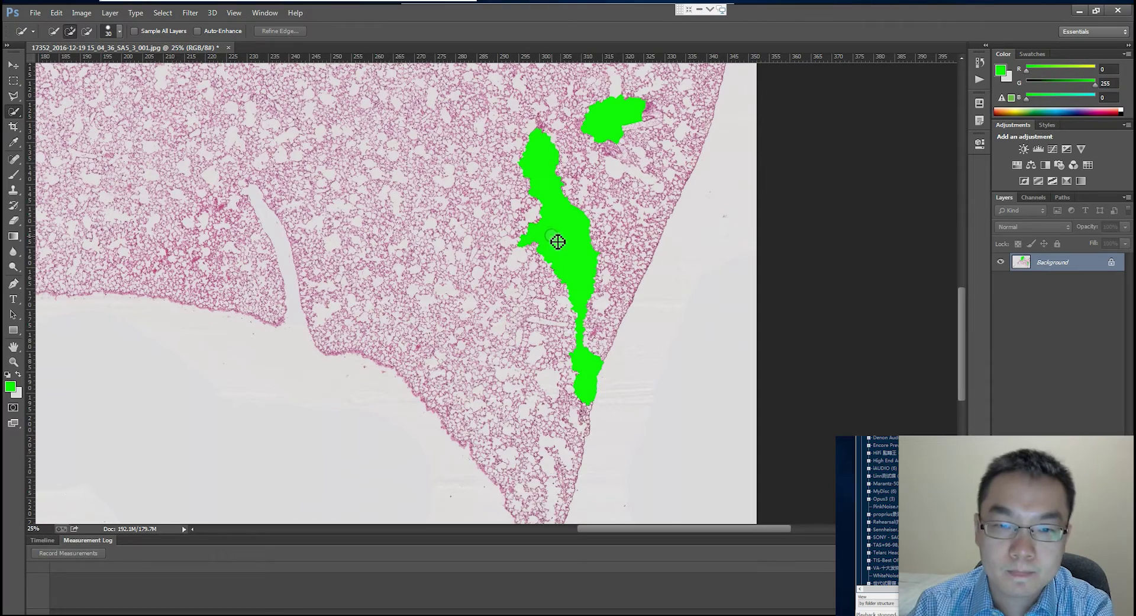
- Examine the whole lung section, from the lower-left lobe up to the green-filled airway, for remaining non-alveolar tissue
scroll(513, 248, down, 2)
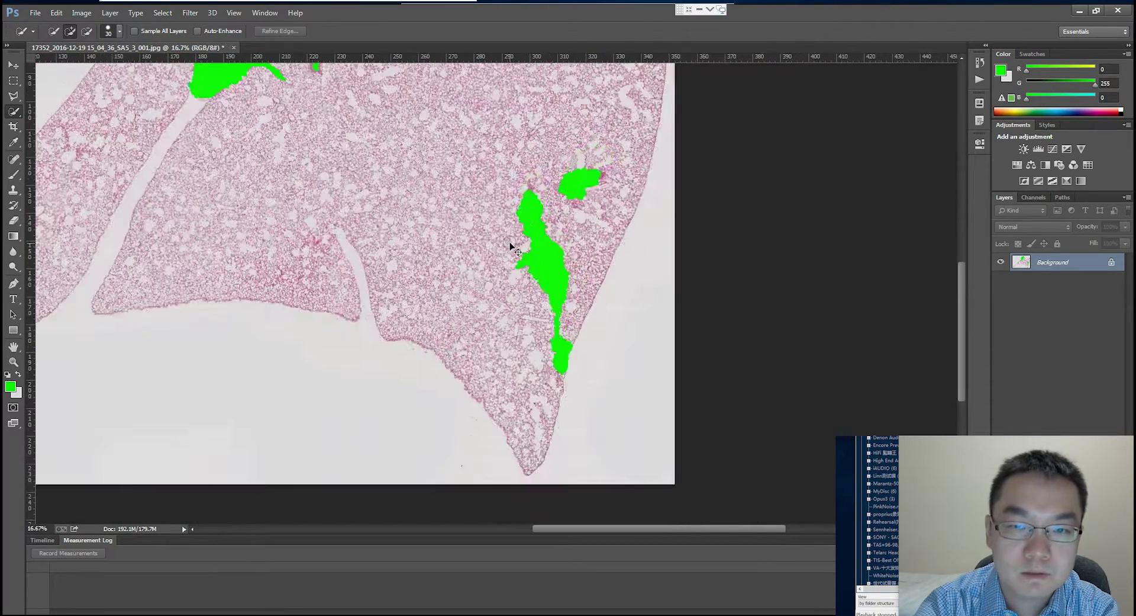
scroll(511, 247, down, 1)
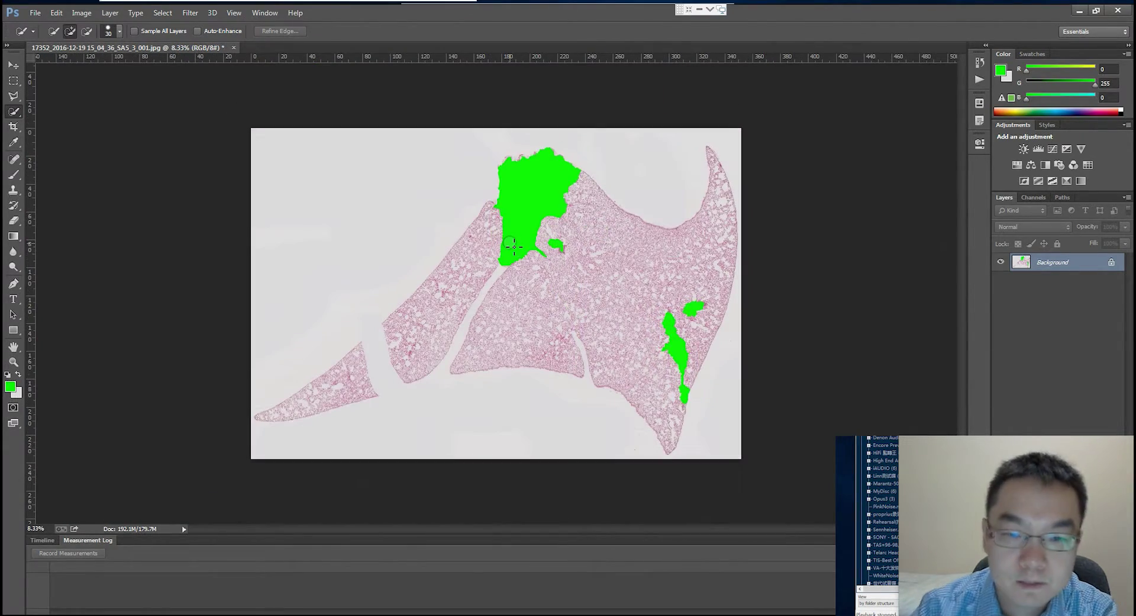
scroll(512, 248, up, 2)
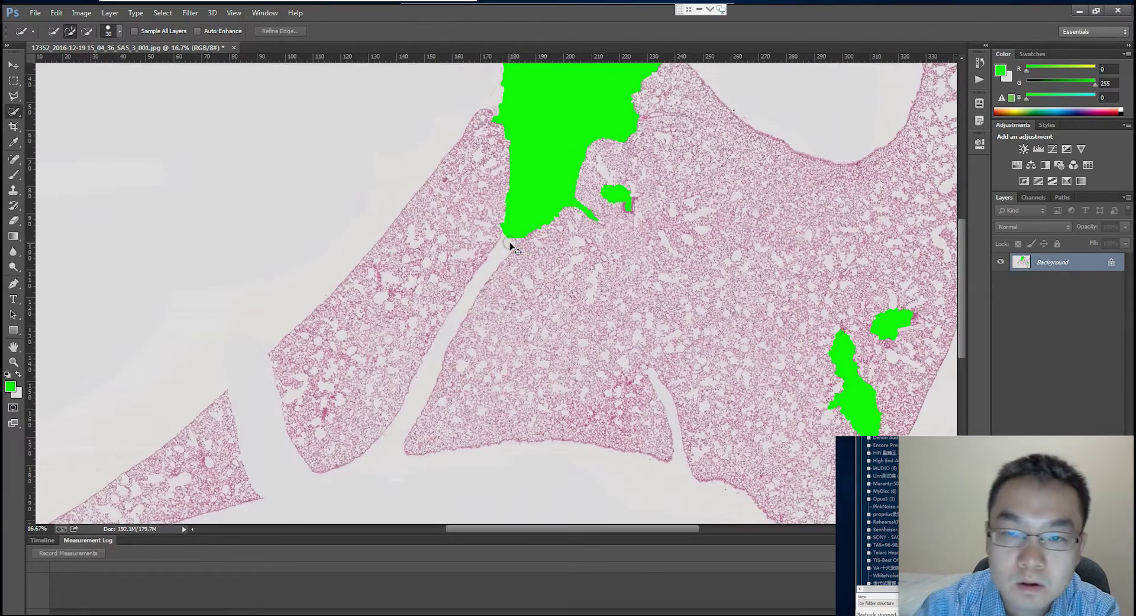
key(h)
drag(331, 436, 469, 348)
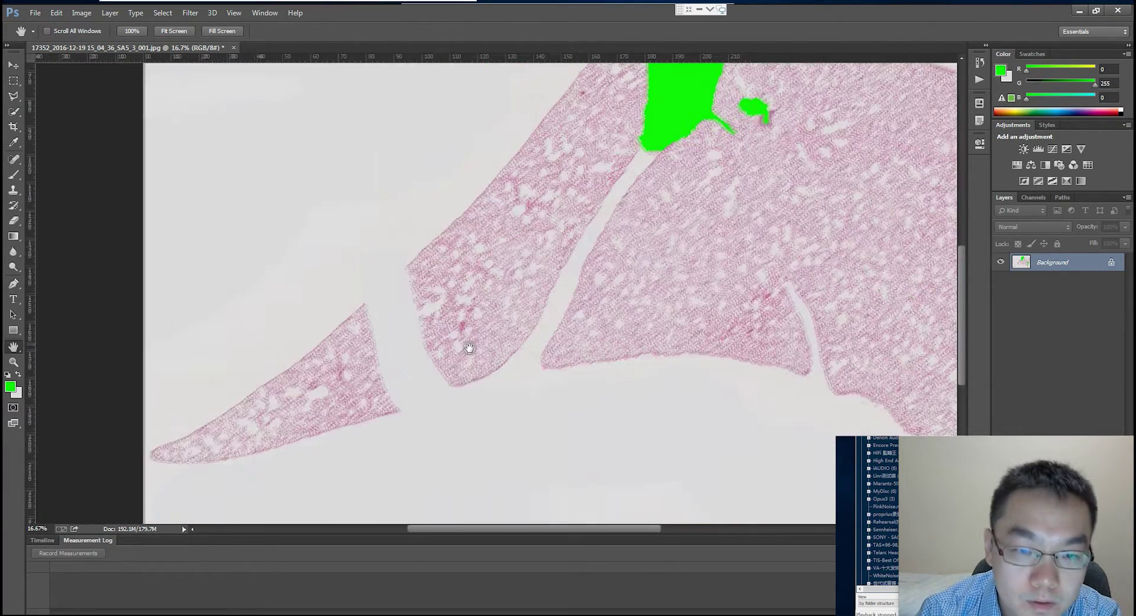
drag(743, 129, 521, 310)
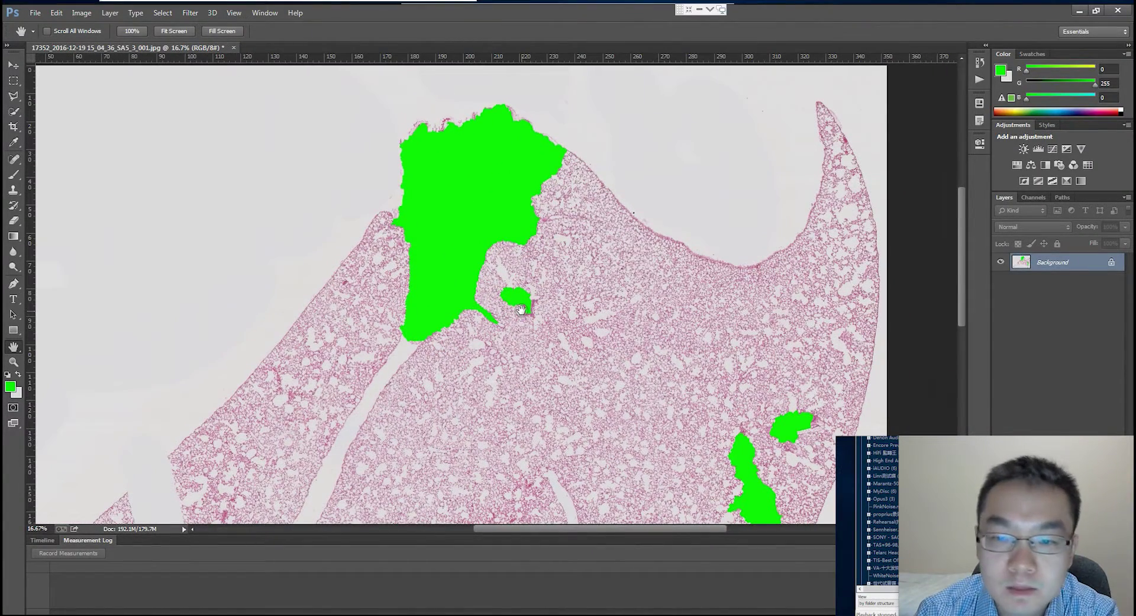